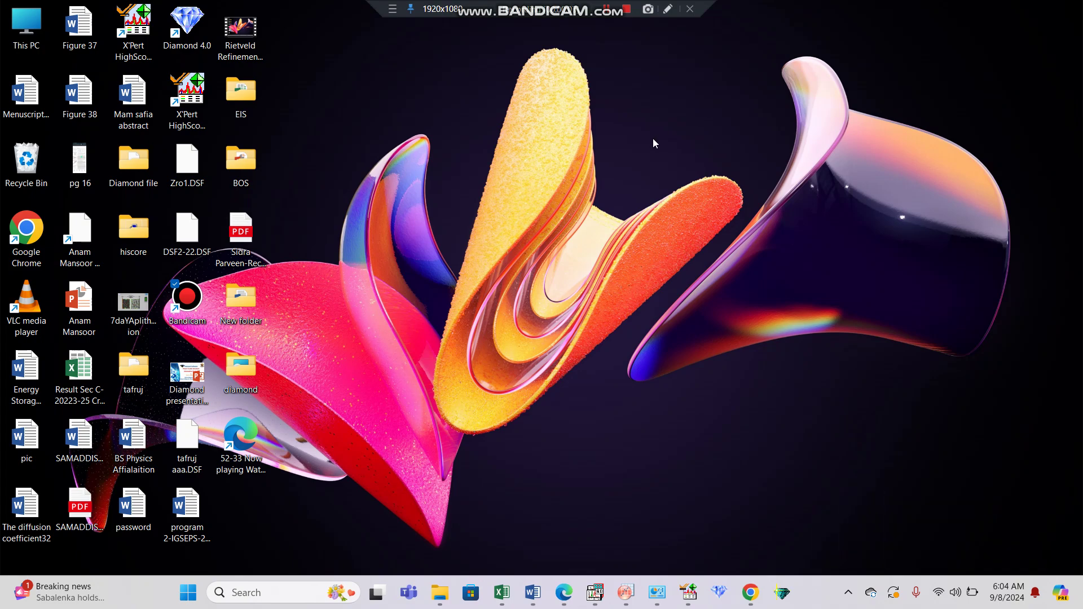
Restore the OriginPro 2018 window showing the 2θ, observed, calculated and difference worksheet
mouse_move(626, 593)
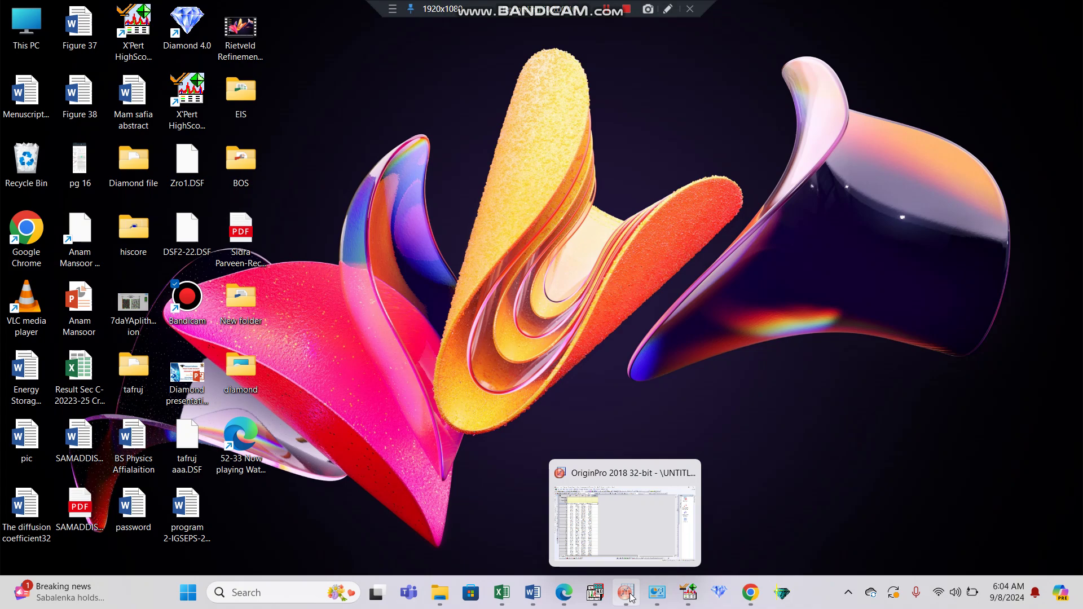
left_click(631, 597)
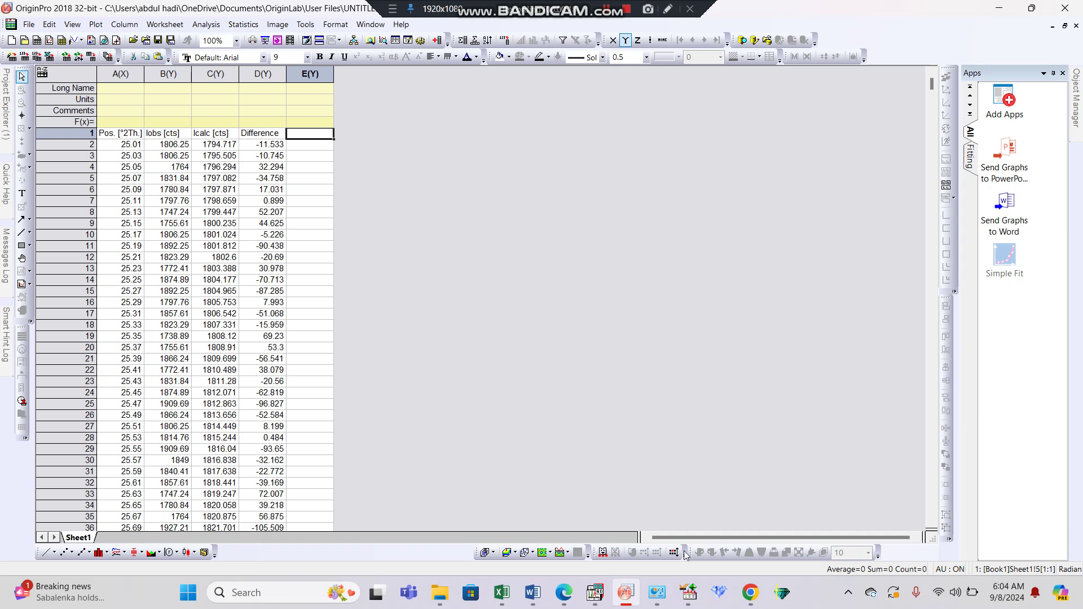
In HighScore Plus, open the details of Strontium Iron Oxide reference pattern 01-079-1412
left_click(690, 592)
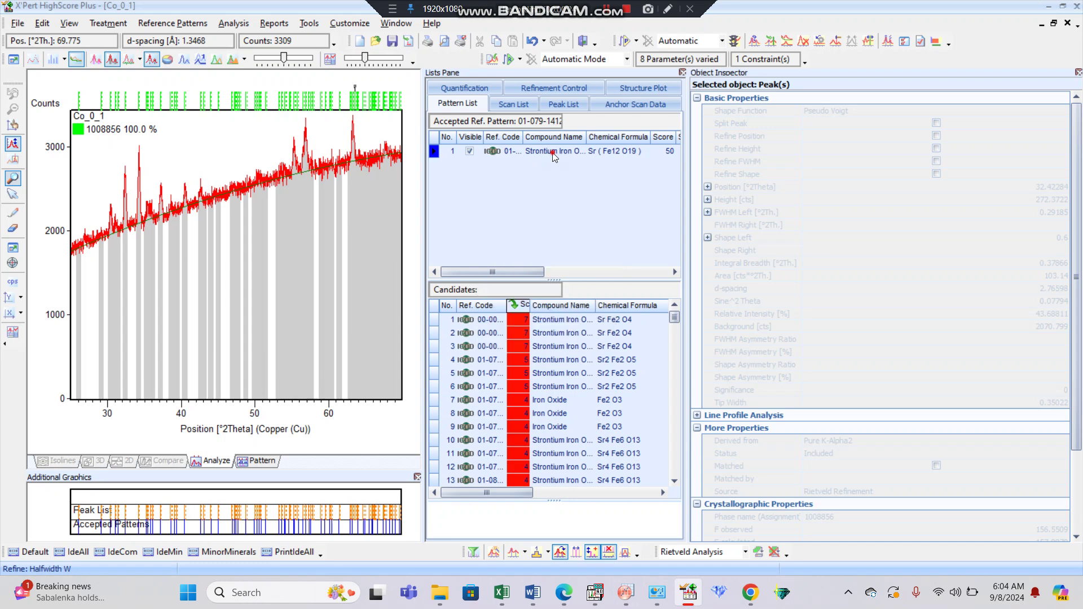
left_click(553, 151)
double_click(553, 152)
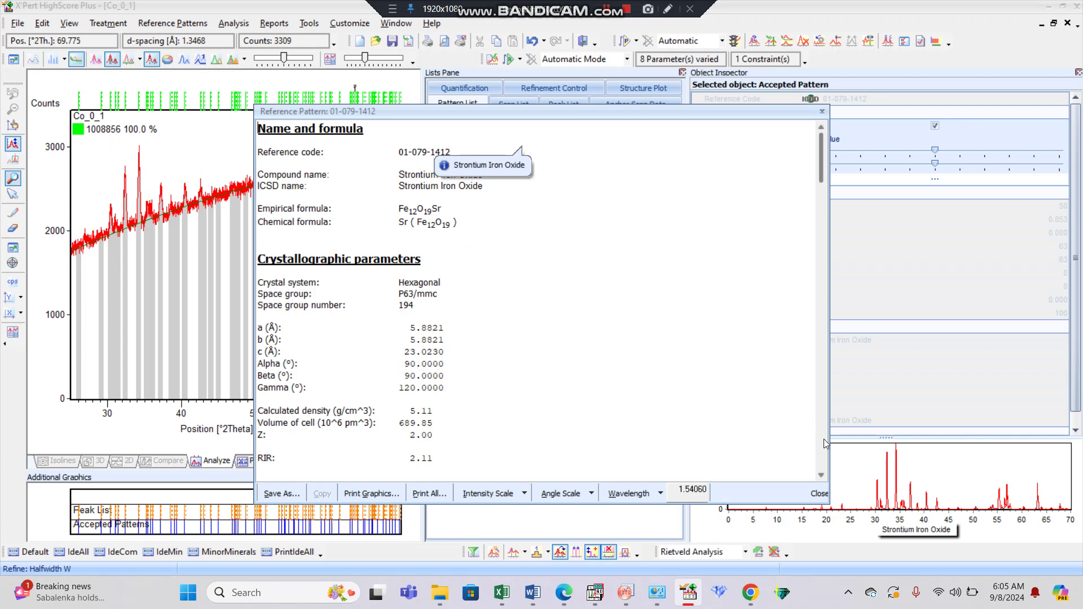
Select peak list rows 1–119, copy them, and return to OriginPro
left_click(821, 476)
scroll(822, 479, "down", 8)
scroll(822, 478, "down", 6)
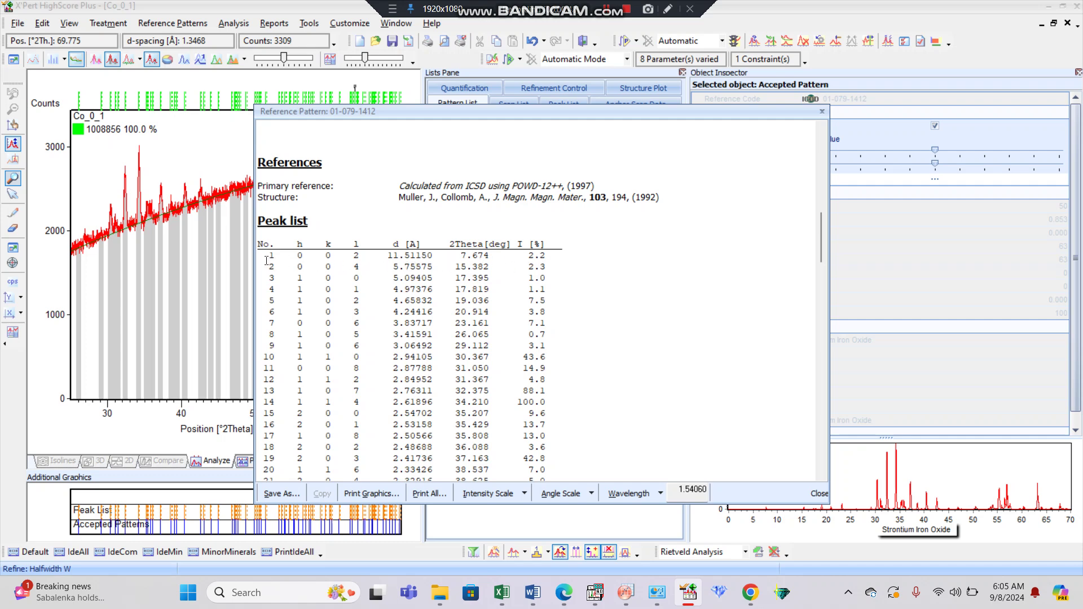
left_click_drag(266, 261, 518, 432)
left_click_drag(504, 234, 562, 157)
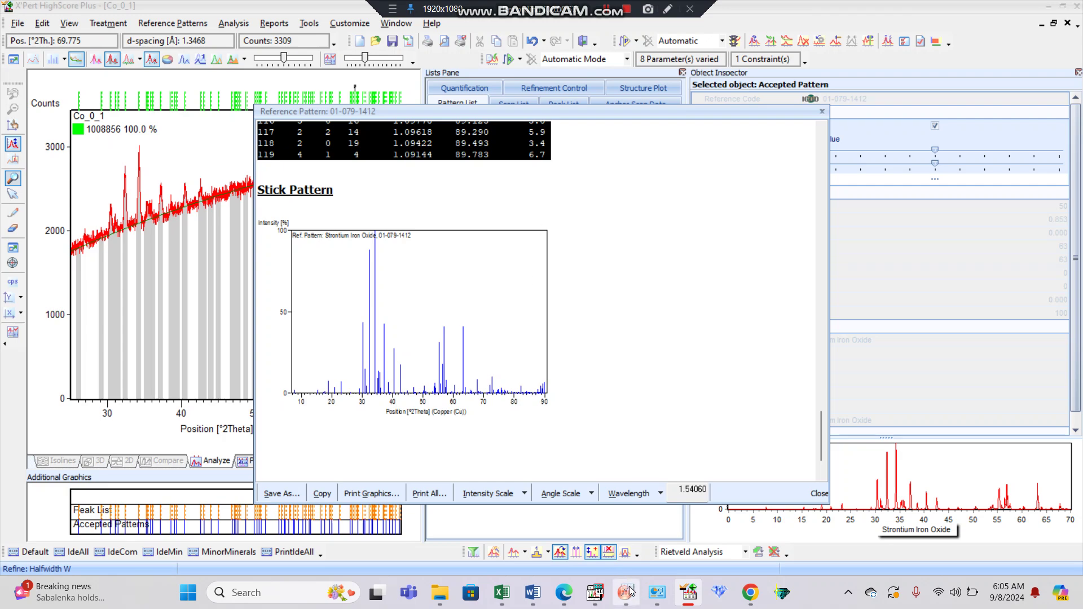
mouse_move(627, 593)
left_click(641, 530)
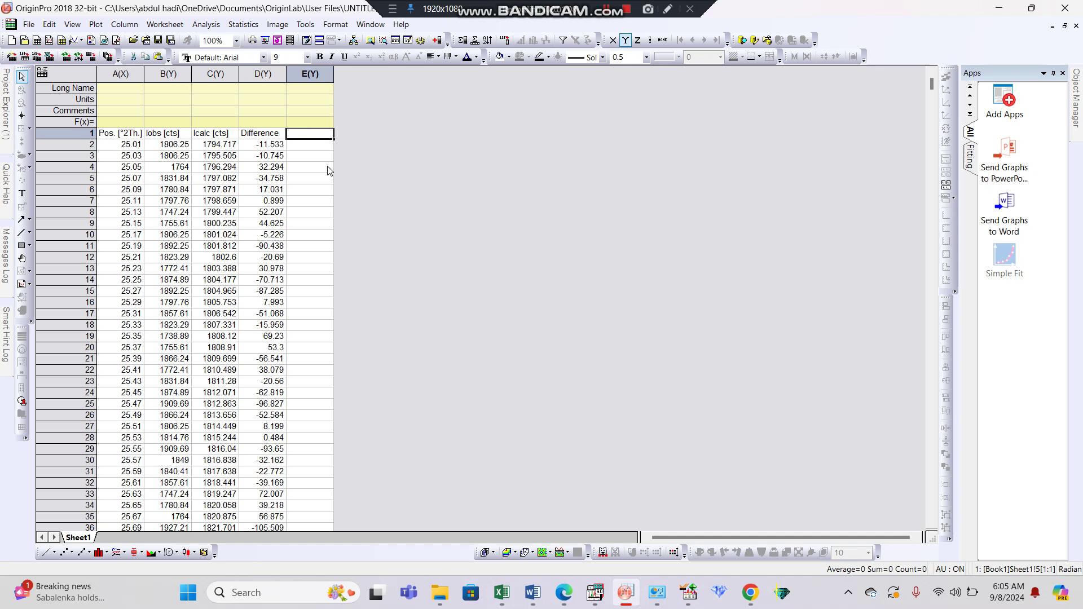
Paste the peak list at column E, then delete the extra pasted columns E–I
key("ctrl+v")
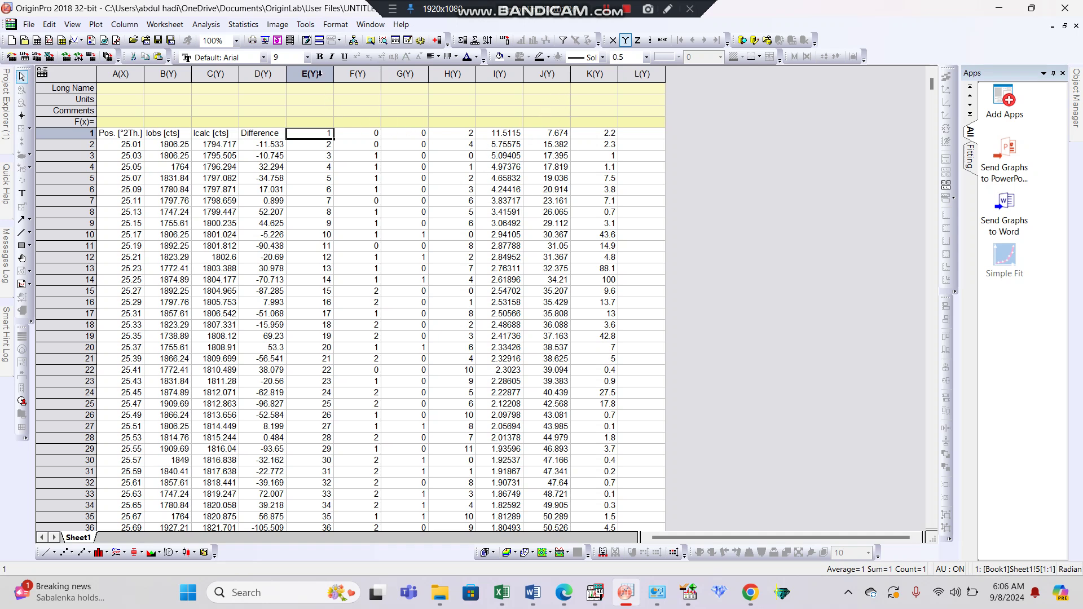
left_click_drag(319, 73, 488, 87)
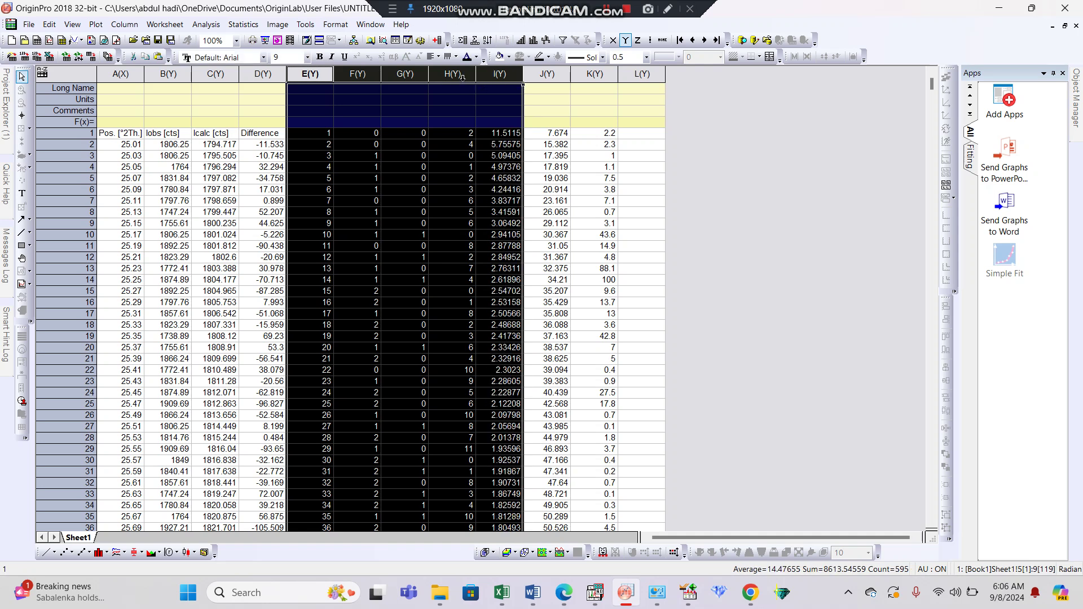
right_click(465, 81)
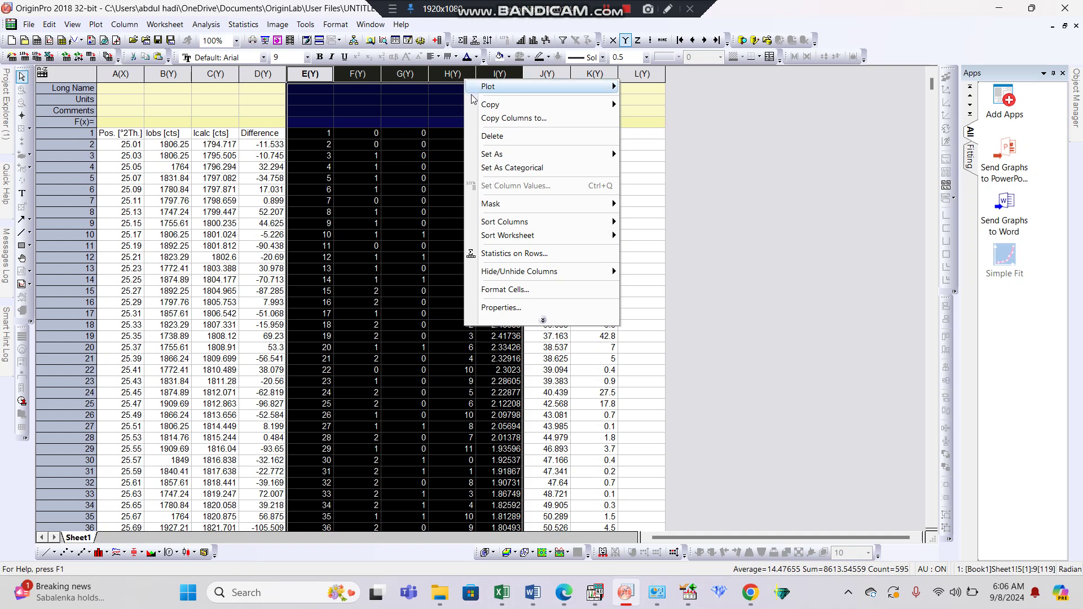
left_click(495, 135)
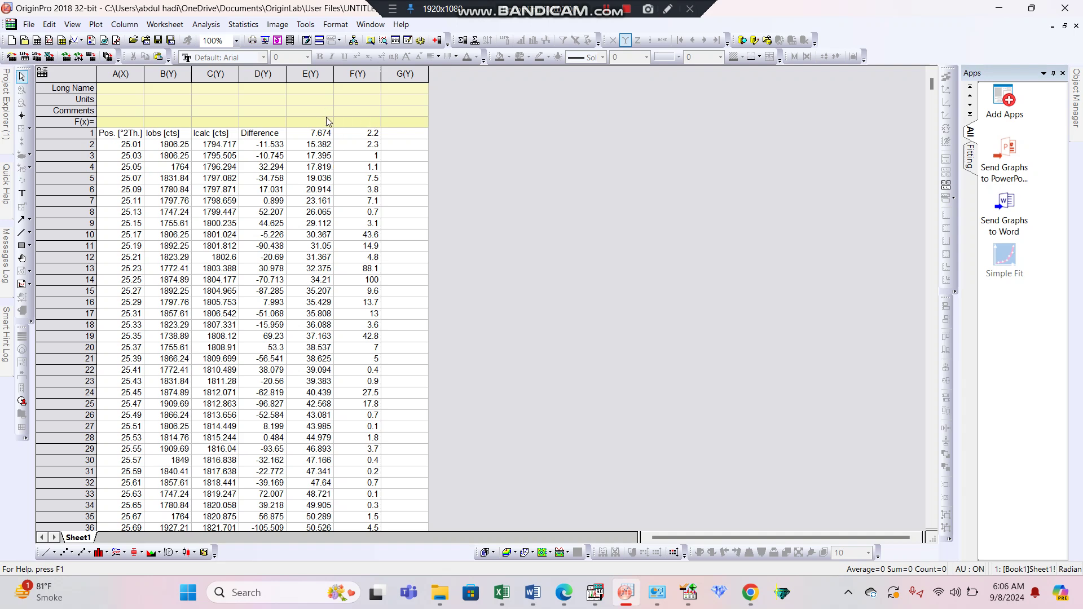
Set column E as an X column paired with intensity column F, and select columns A–F
right_click(319, 79)
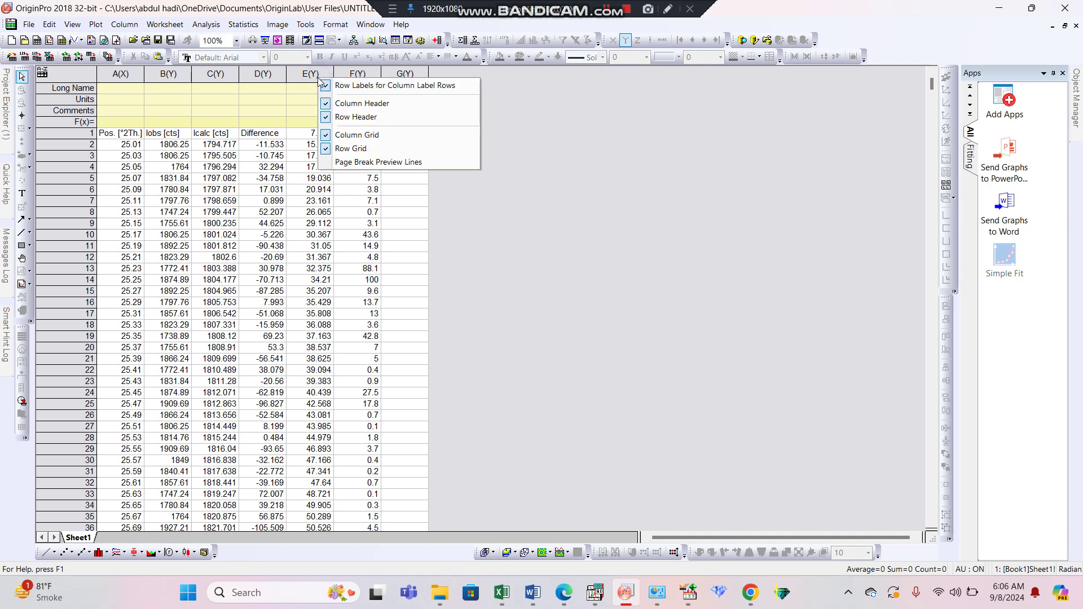
left_click(312, 78)
left_click(310, 77)
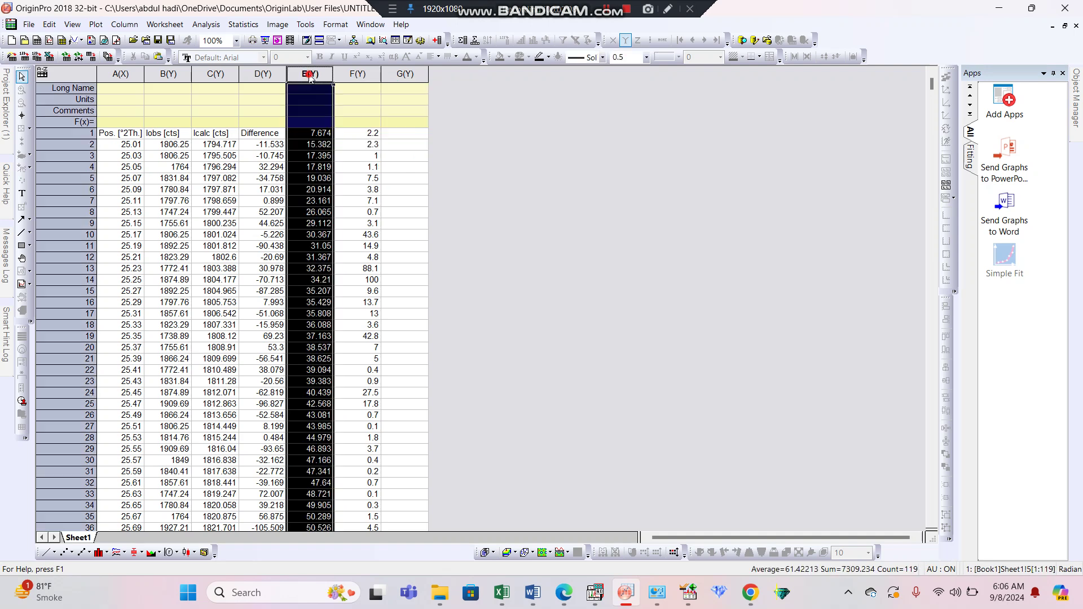
right_click(309, 77)
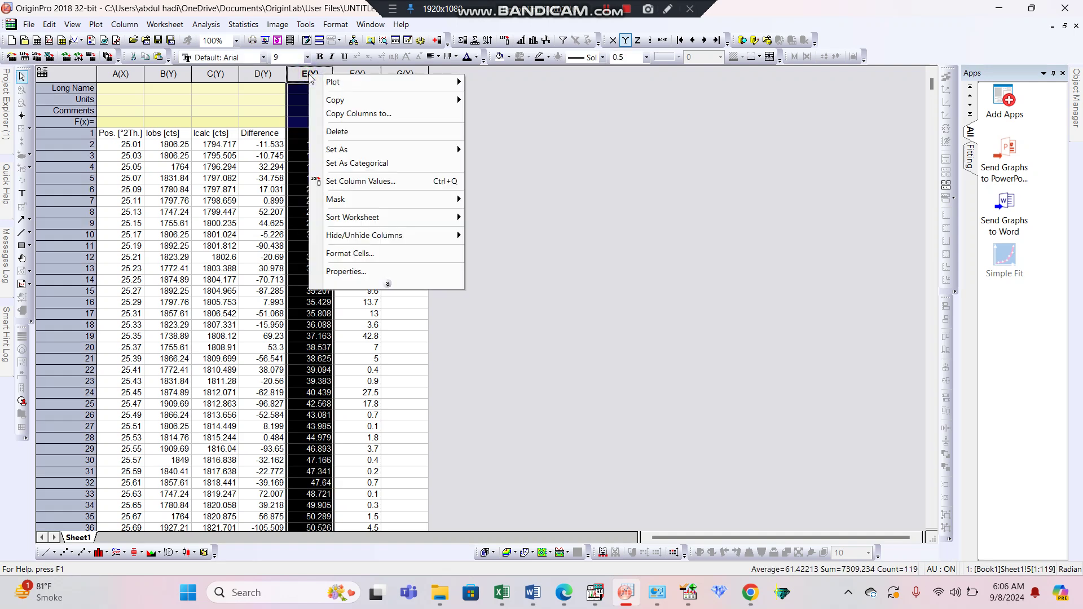
mouse_move(366, 149)
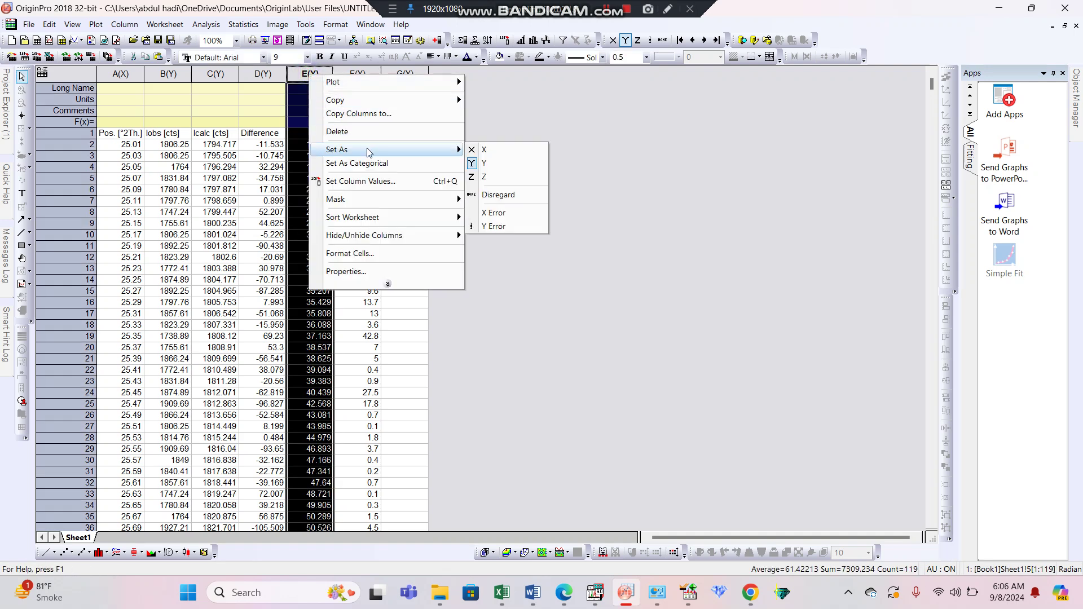
left_click(491, 152)
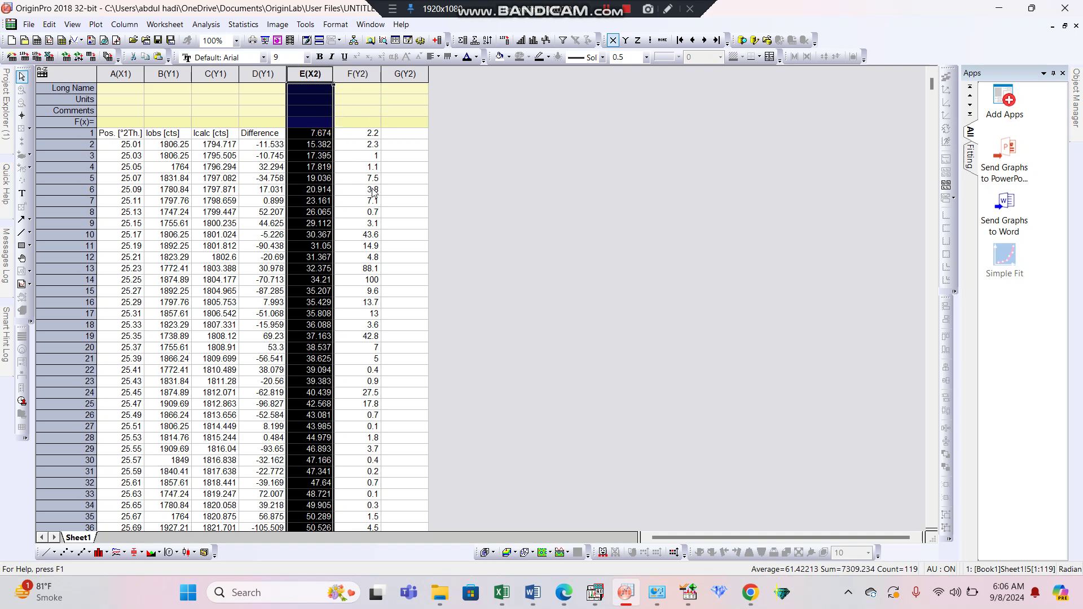
left_click(480, 178)
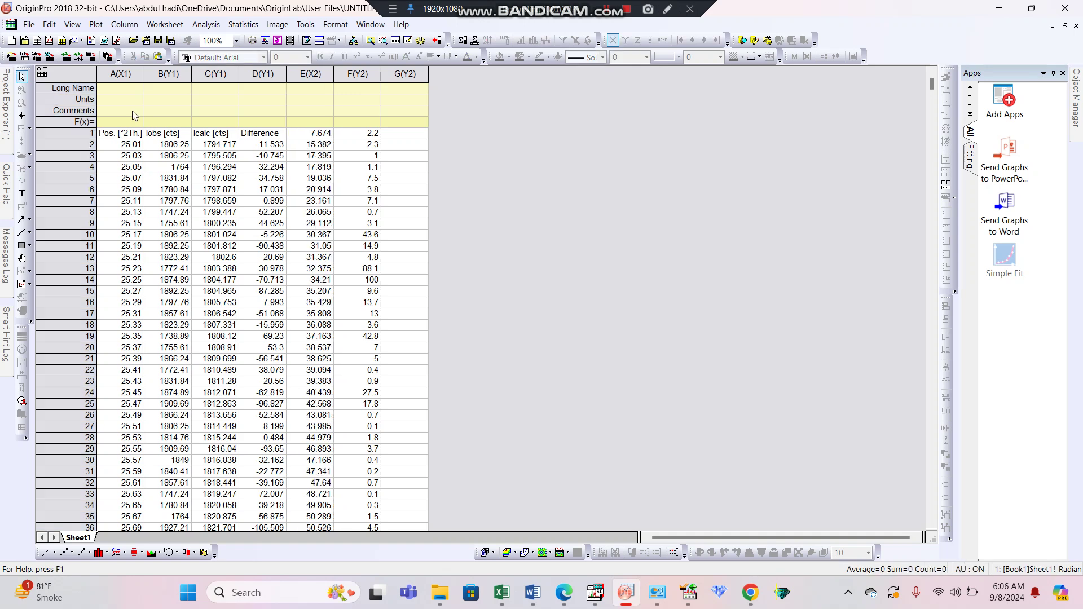
left_click_drag(118, 74, 347, 101)
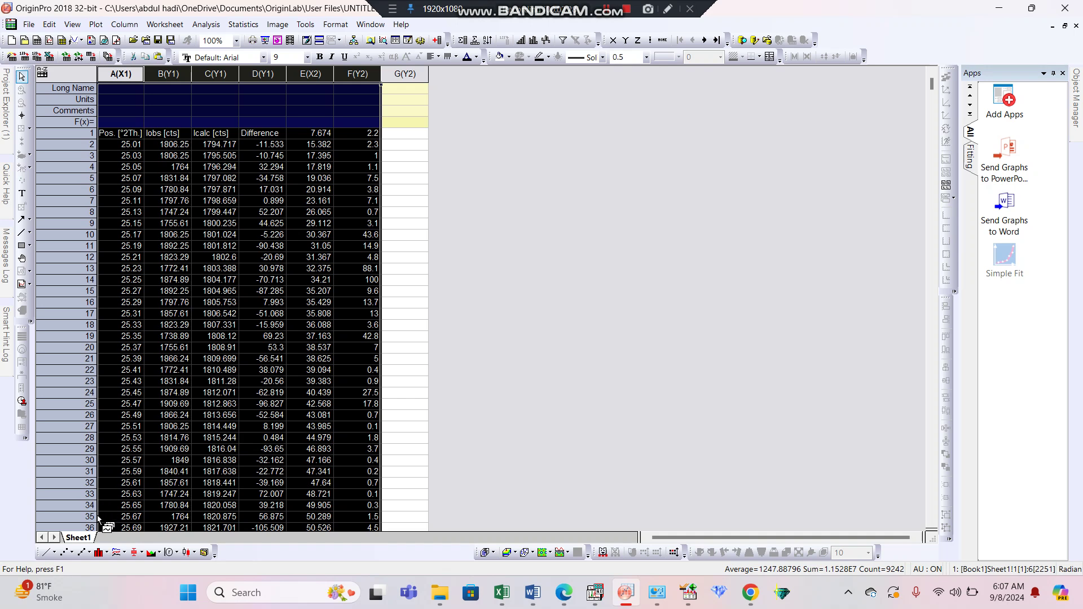
Plot B, C, D and F as Stacked Lines by Y Offsets and open Plot Details
left_click(124, 557)
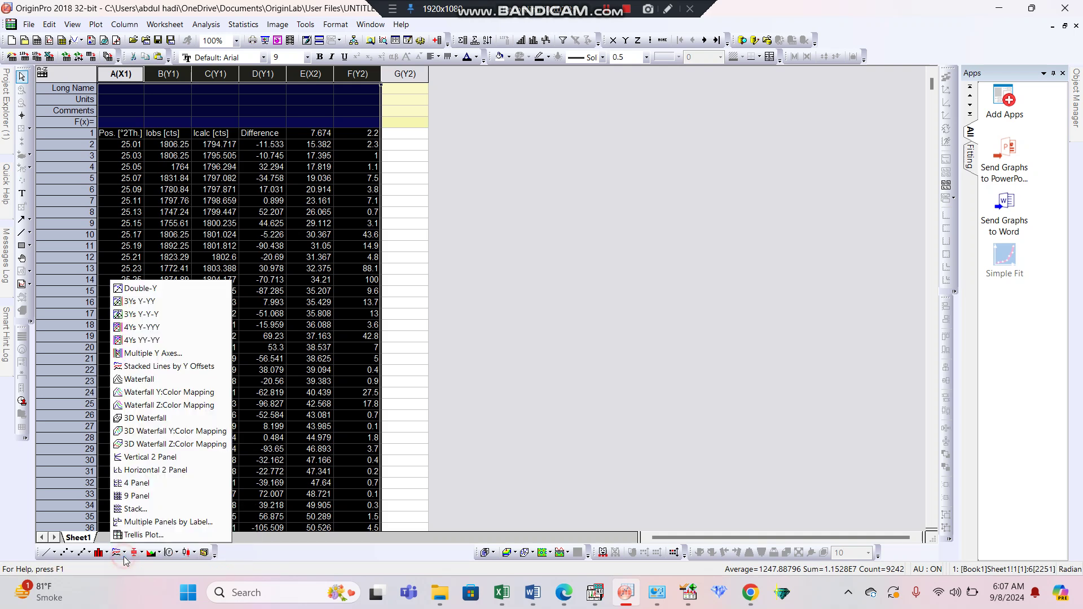
left_click(177, 367)
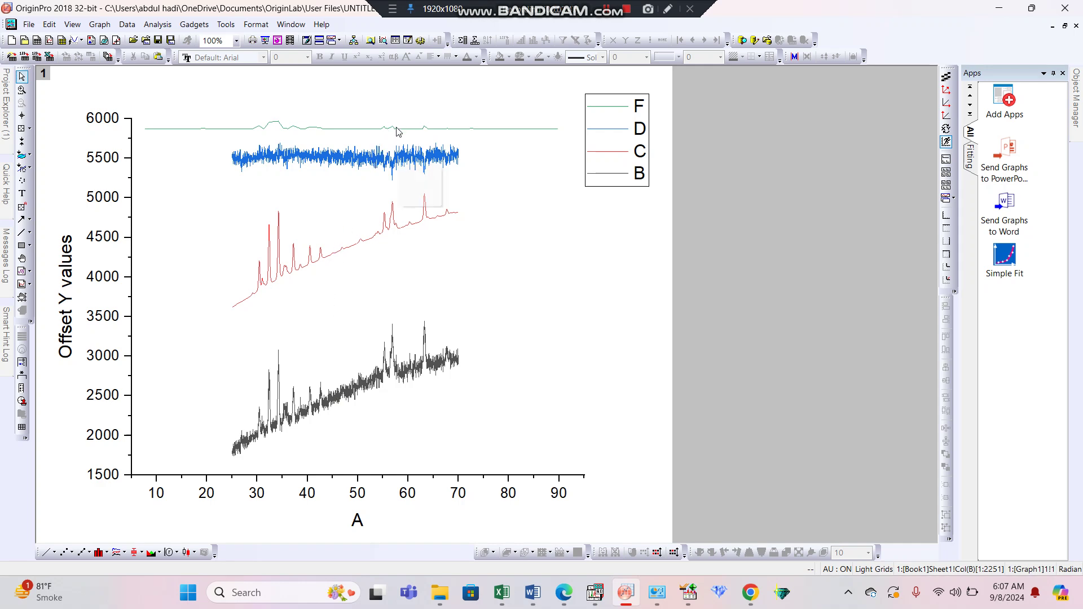
mouse_move(393, 131)
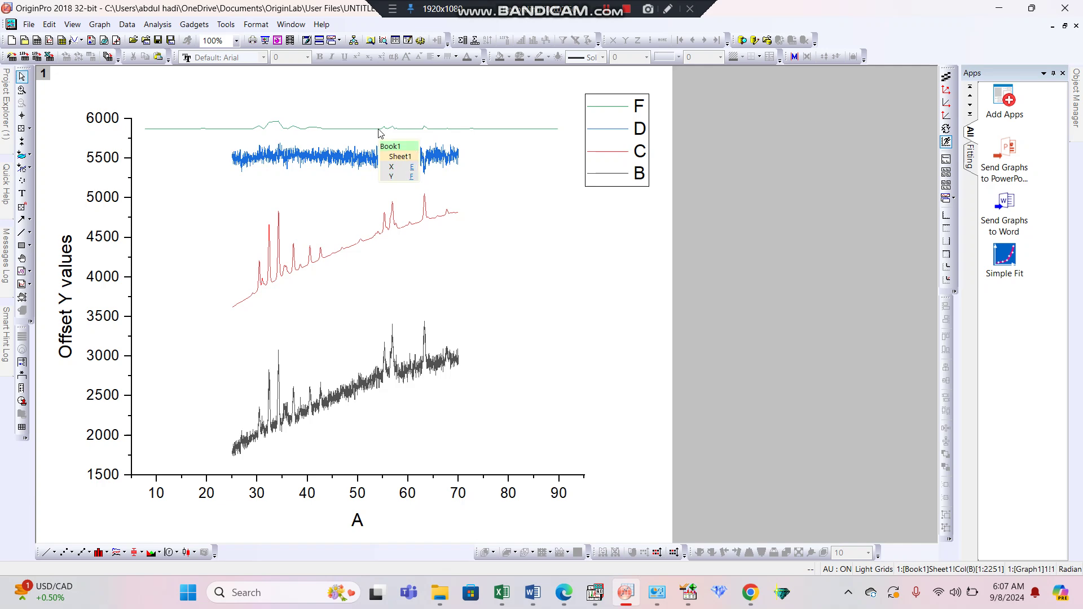
double_click(379, 133)
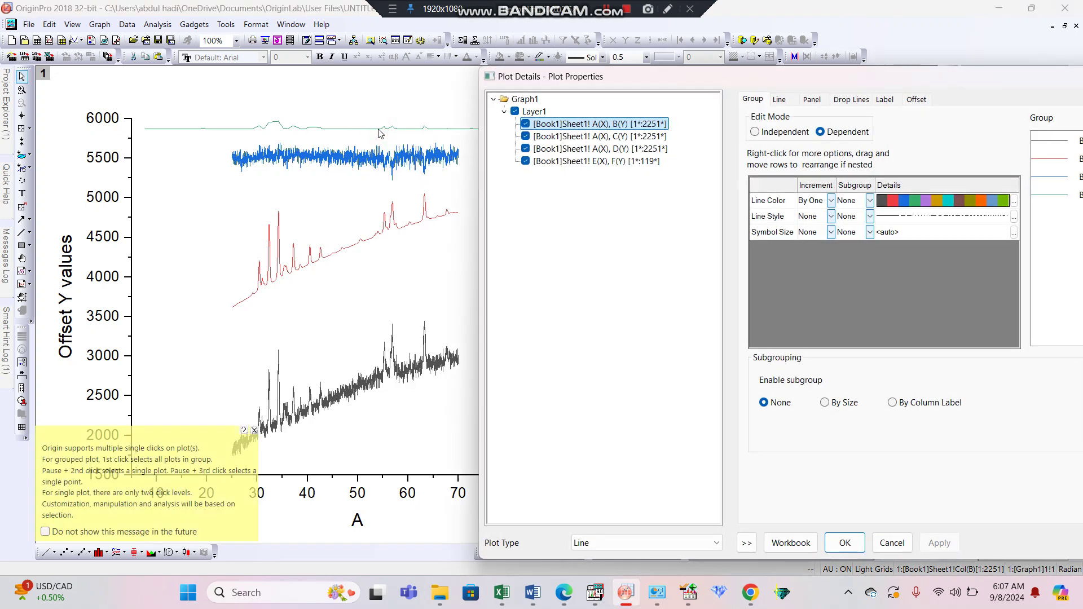
Switch to Independent edit mode, then move observed B to about 3000 and difference D to about 2750
left_click(755, 132)
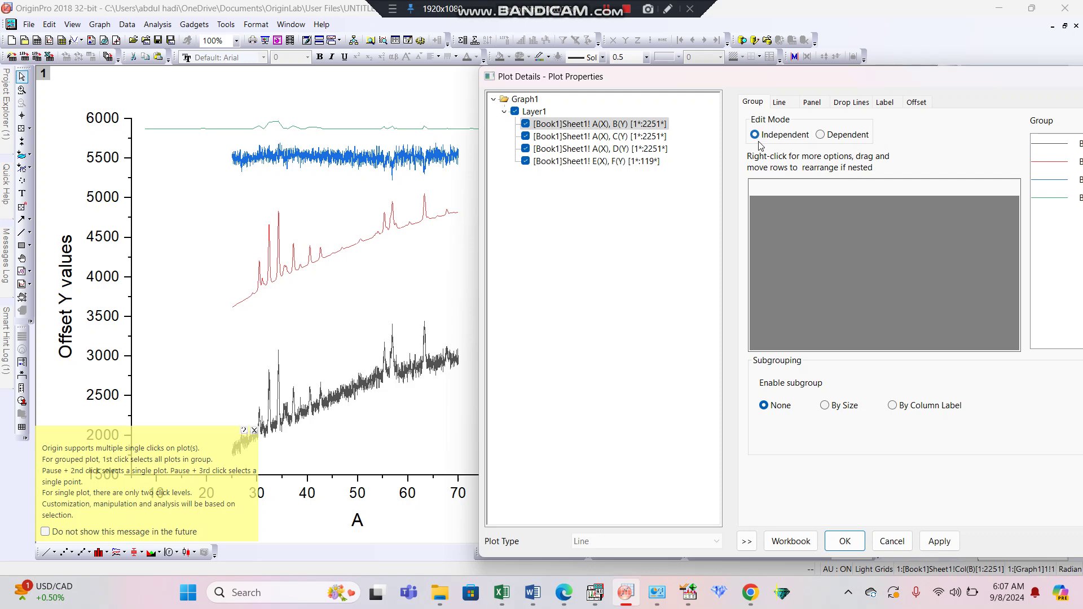
left_click(845, 541)
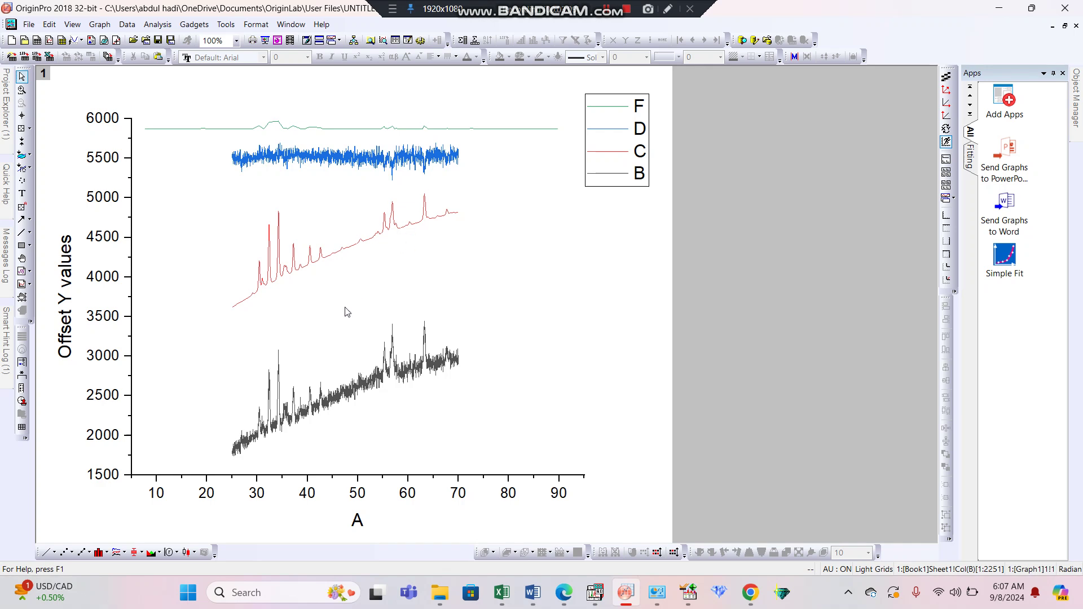
left_click(365, 162)
left_click_drag(365, 162, 379, 429)
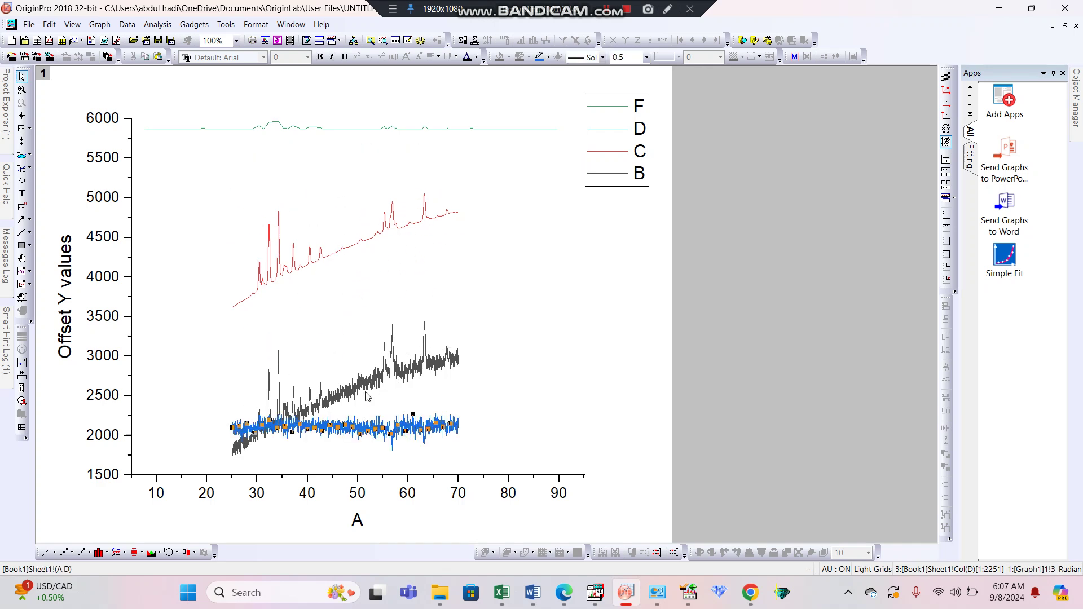
left_click_drag(366, 387, 370, 293)
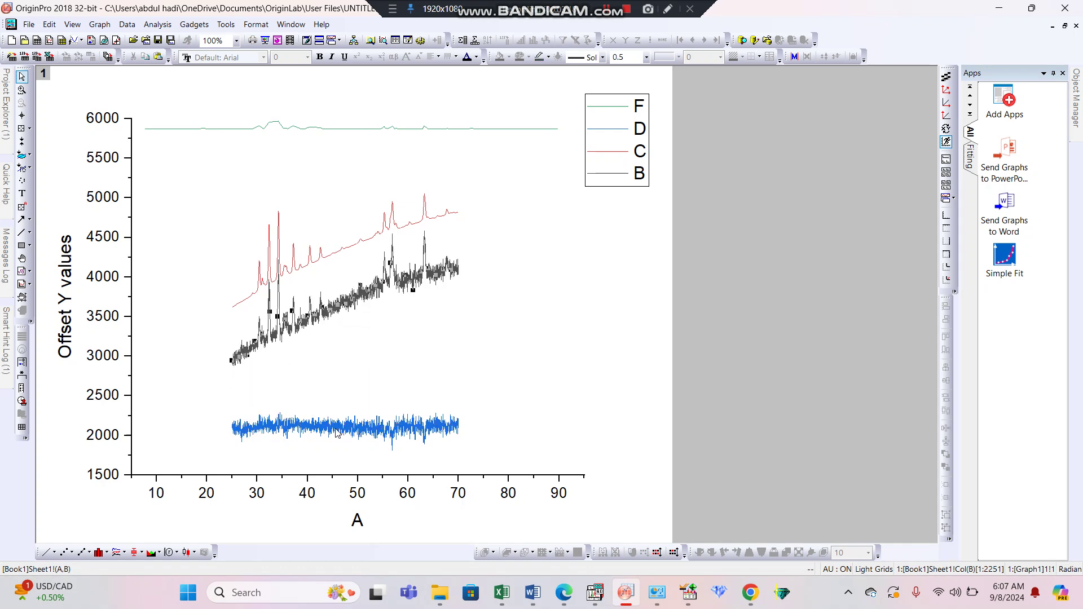
left_click_drag(335, 433, 347, 379)
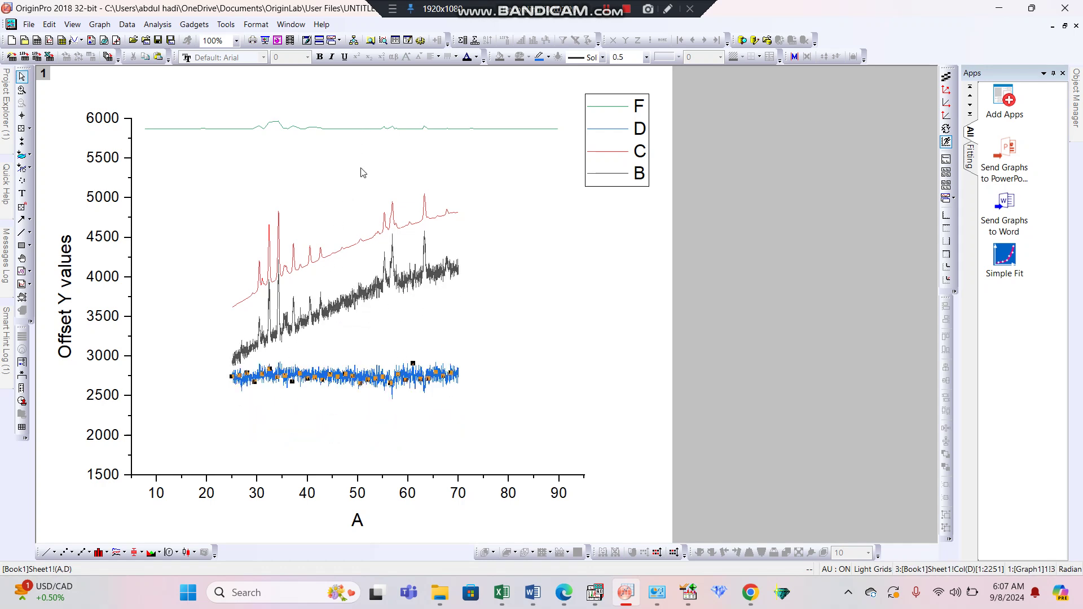
left_click(371, 130)
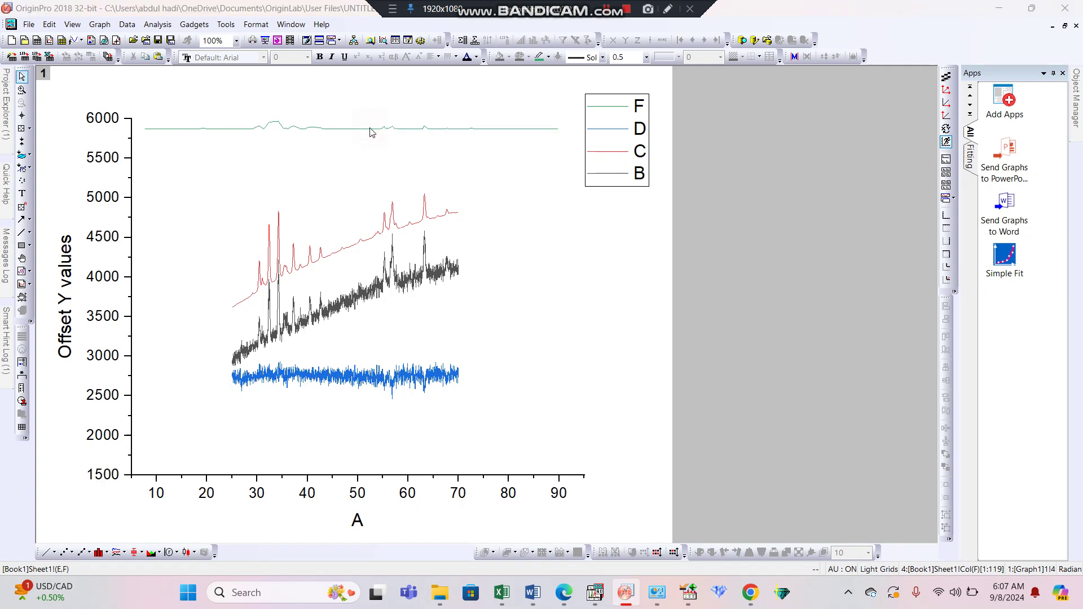
double_click(371, 131)
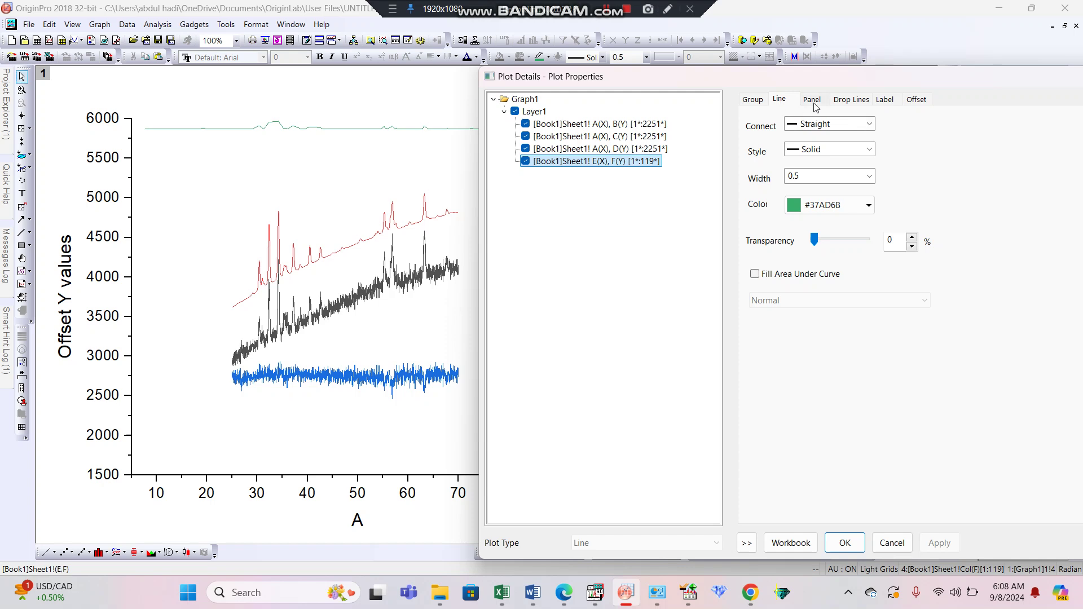
Add vertical drop lines to the reference F peaks and select the F plot
left_click(854, 103)
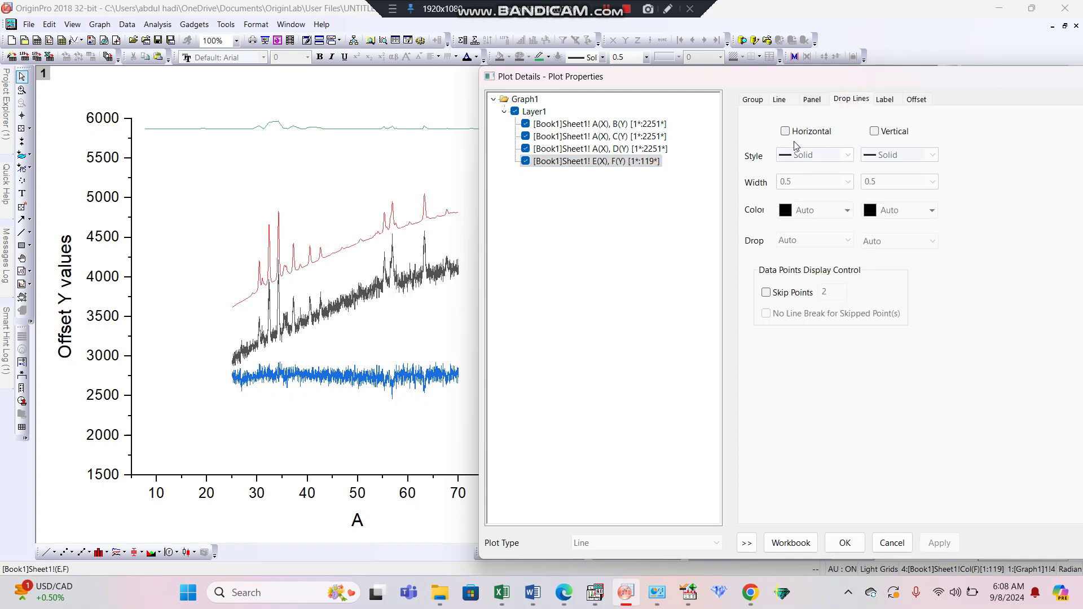
left_click(875, 132)
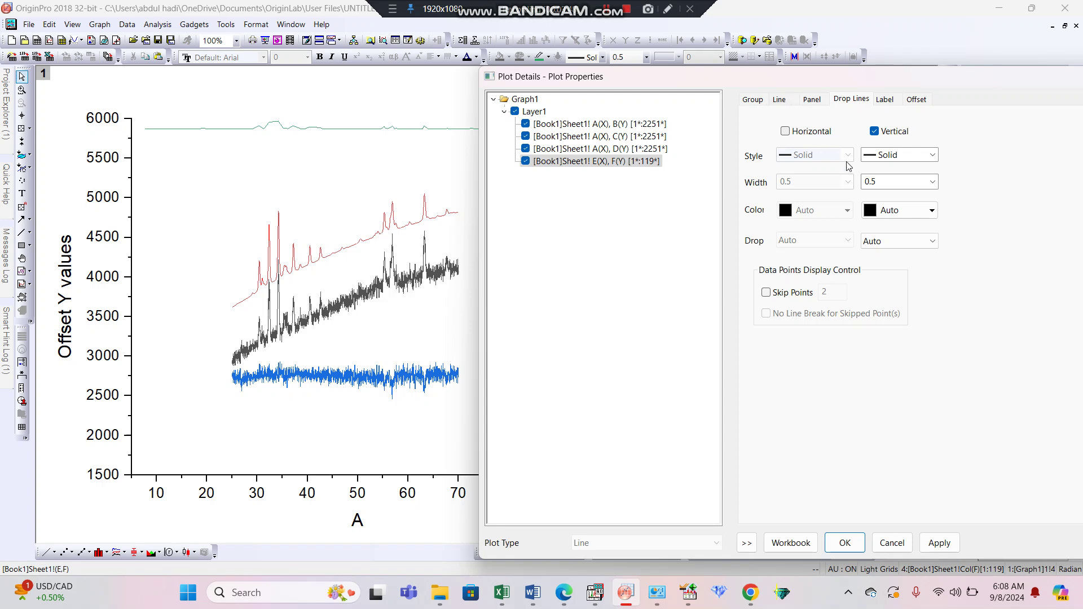
left_click(844, 544)
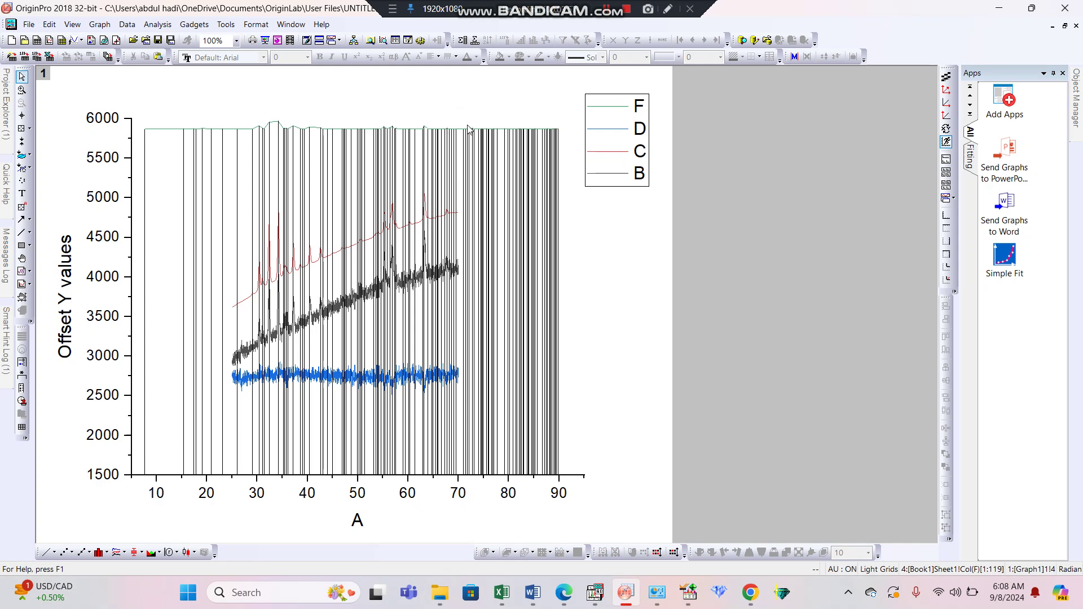
left_click(460, 143)
left_click(453, 132)
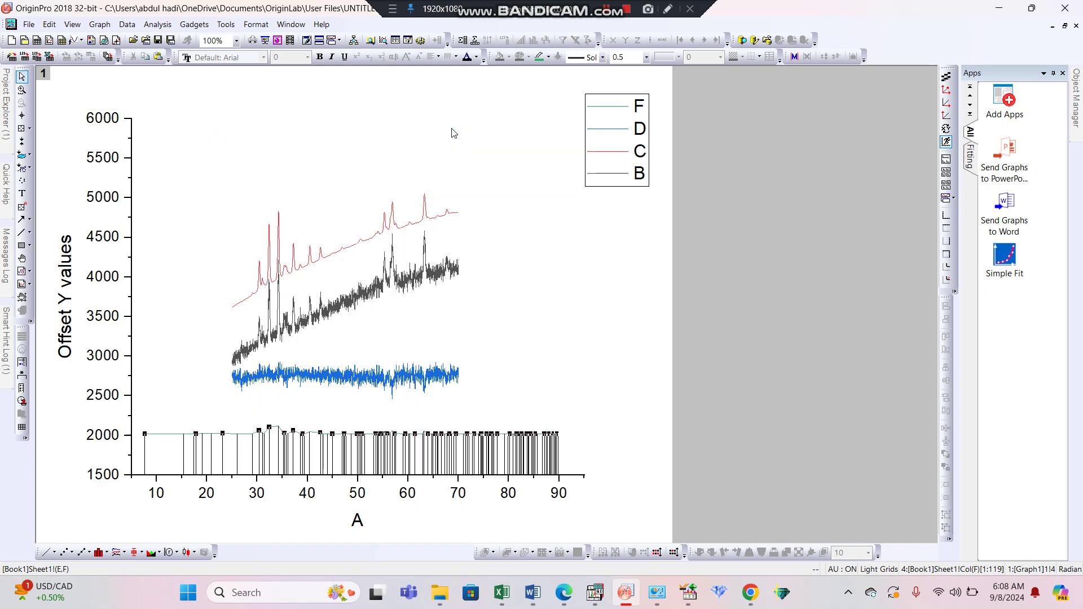
Set pattern F's line Connect option to No Line so only vertical sticks remain
left_click(582, 353)
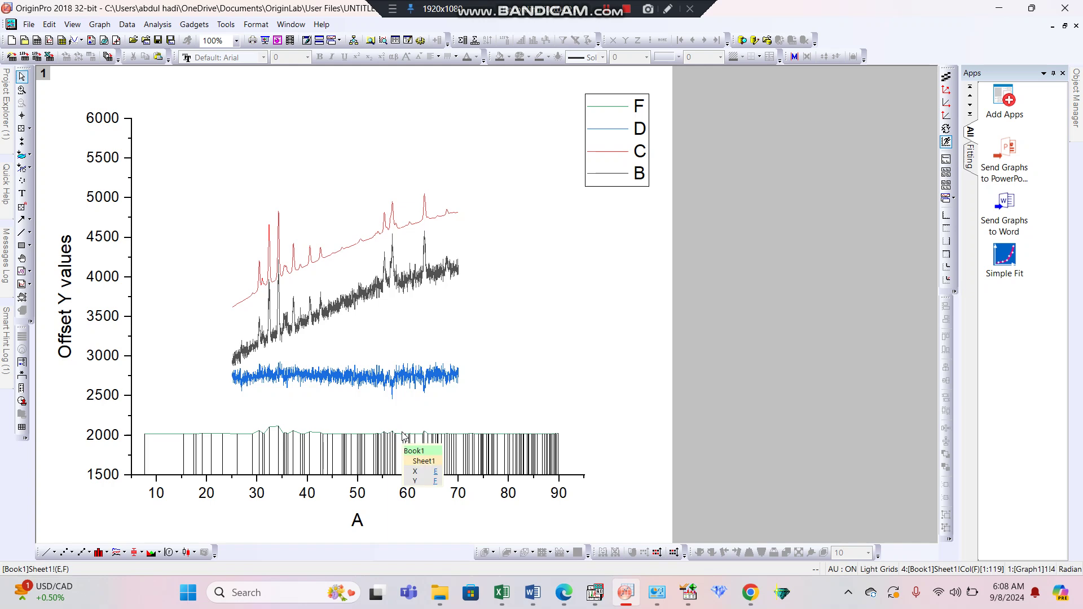
double_click(372, 438)
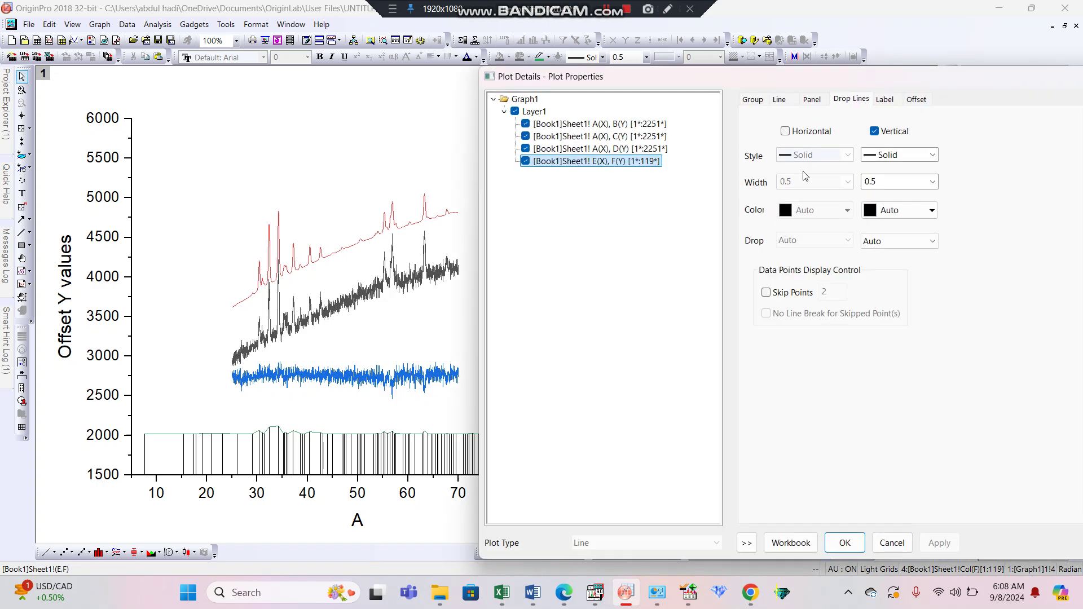
left_click(781, 100)
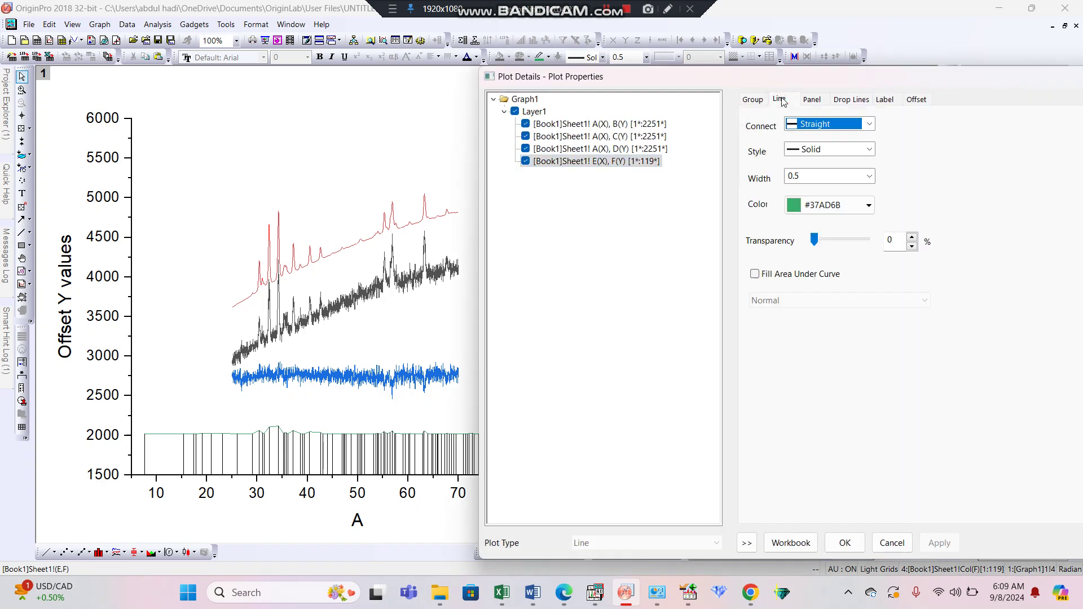
left_click(871, 124)
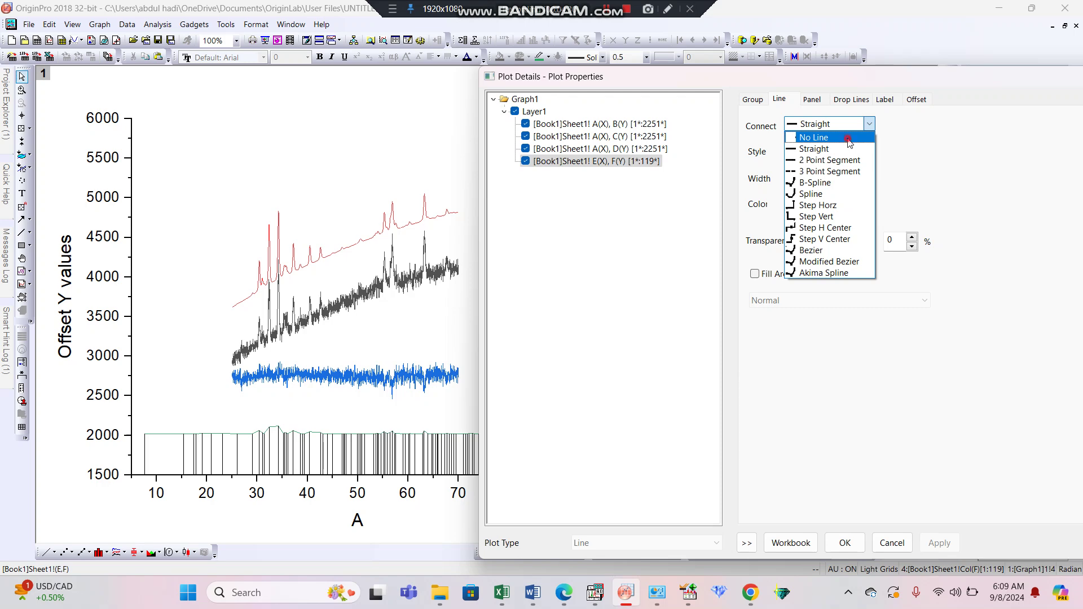
left_click(849, 138)
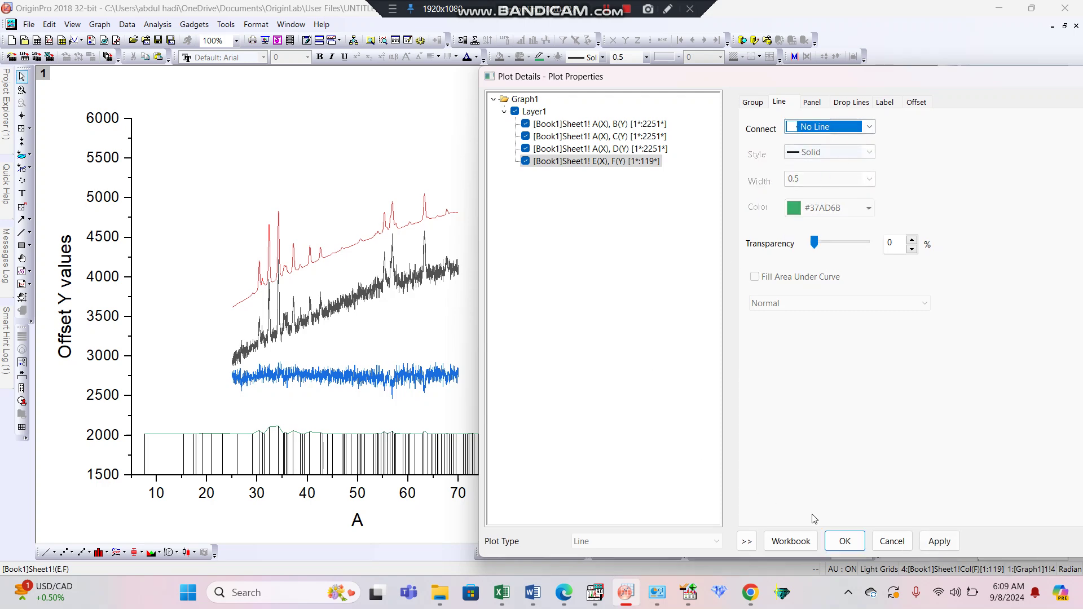
left_click(845, 541)
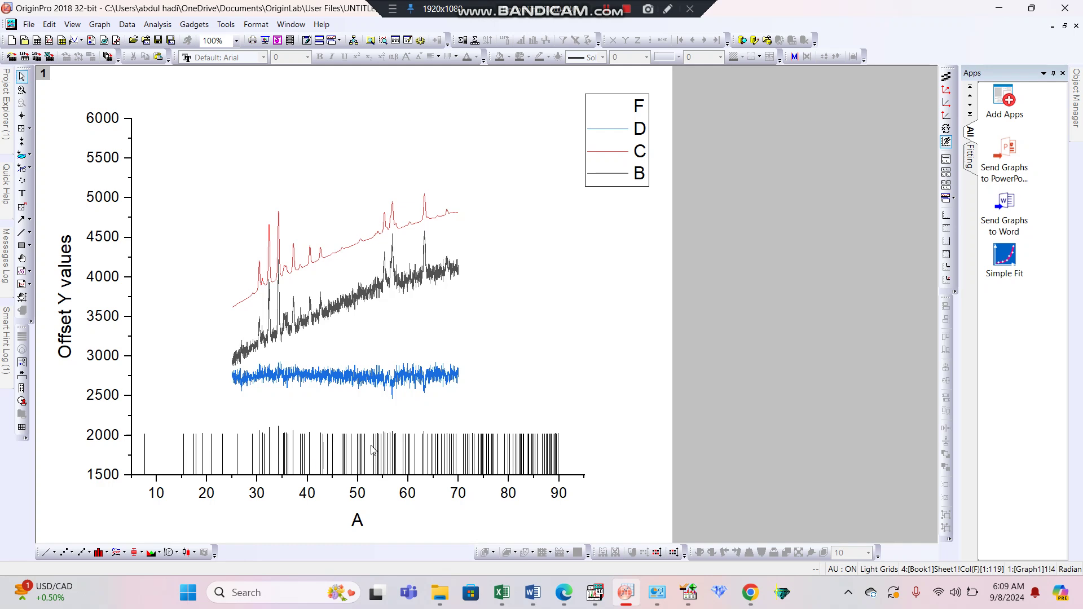
left_click(357, 382)
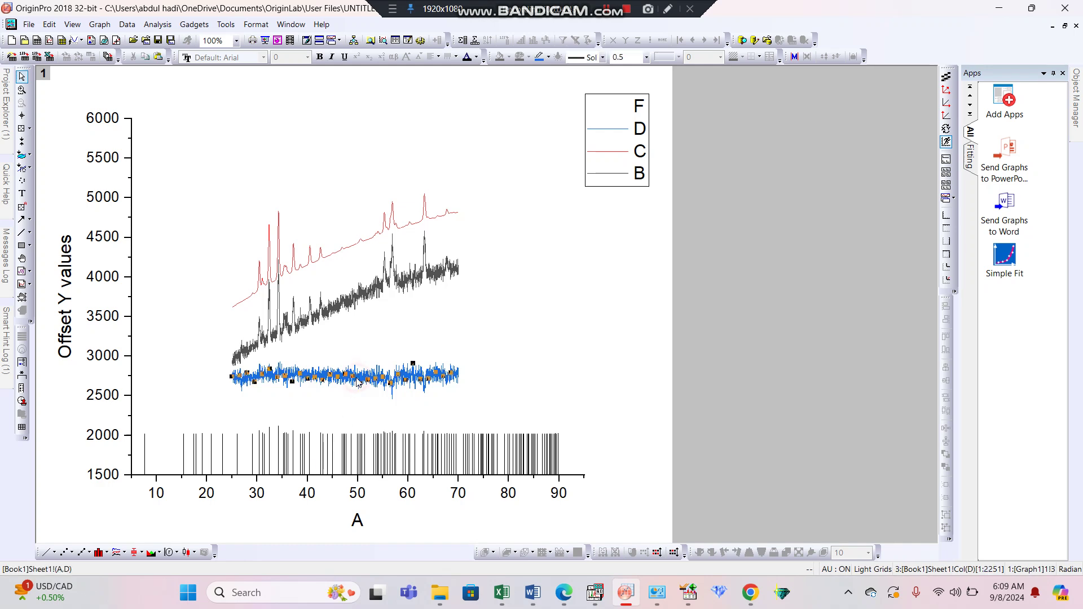
Lower difference curve D to about 2450, then select measured pattern B
left_click_drag(358, 382, 359, 402)
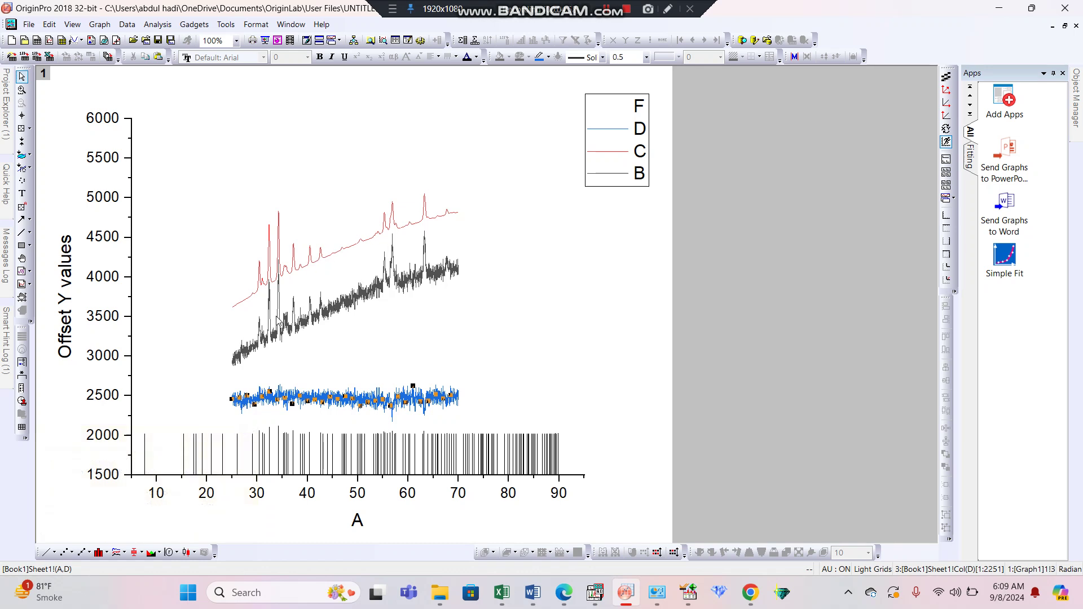
left_click(337, 312)
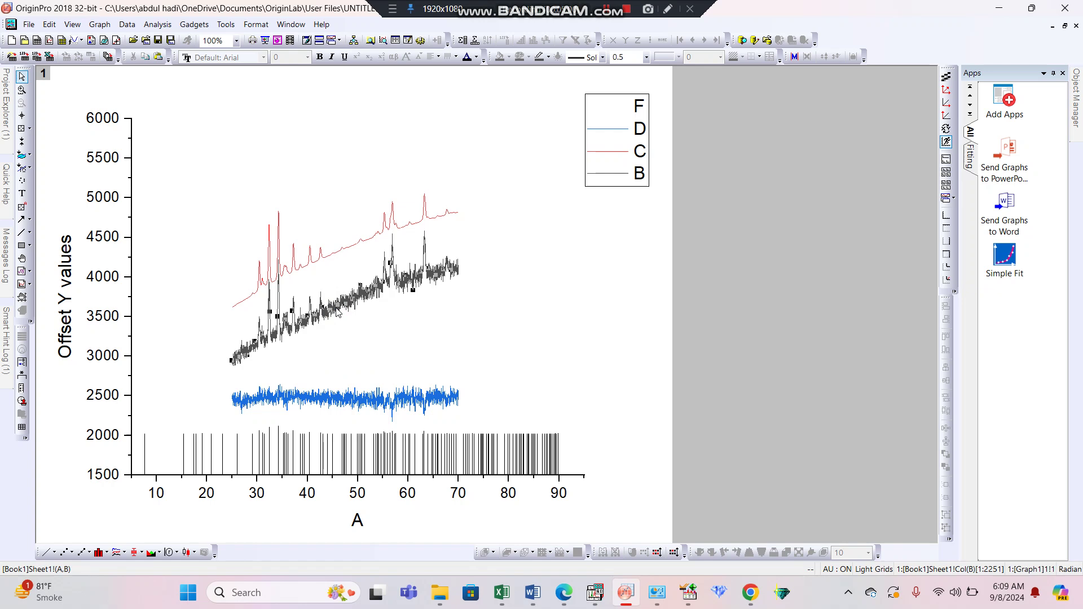
left_click(167, 25)
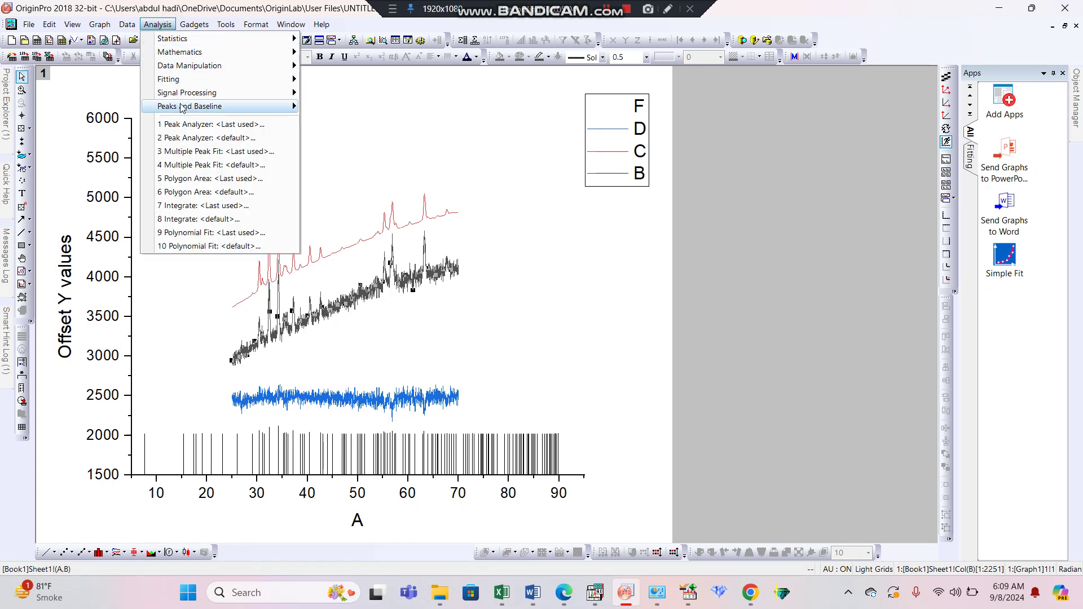
Launch the Peak Analyzer on pattern B with the goal Subtract Baseline
mouse_move(182, 109)
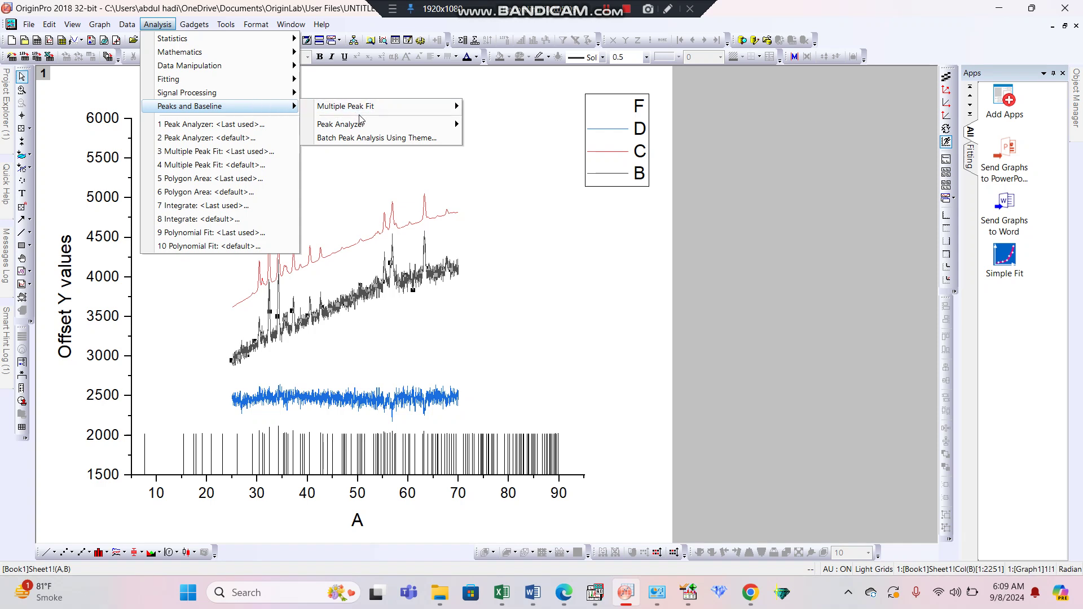
mouse_move(360, 129)
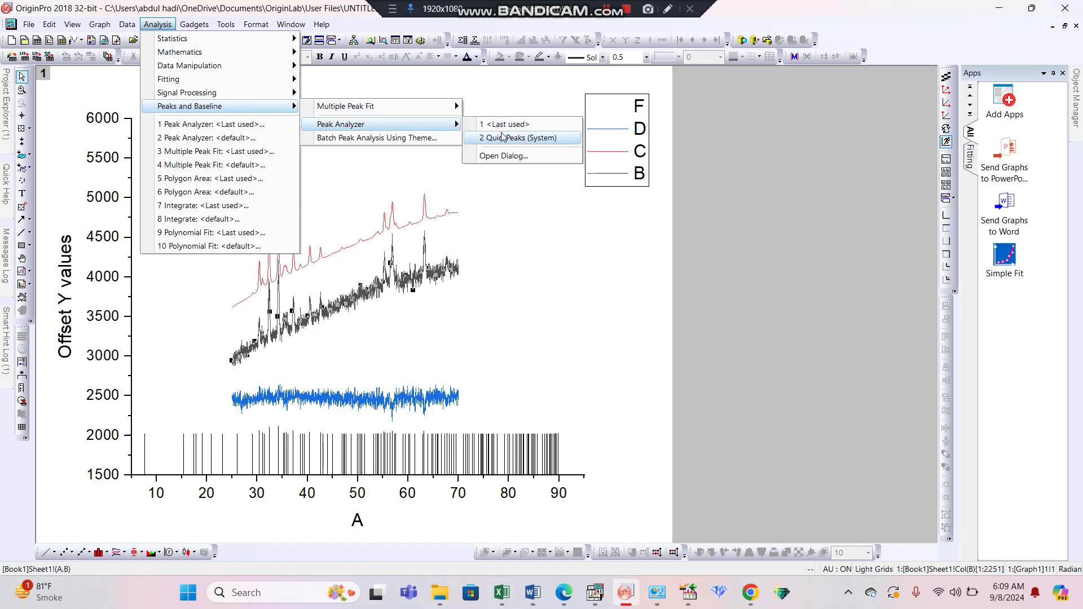
left_click(510, 159)
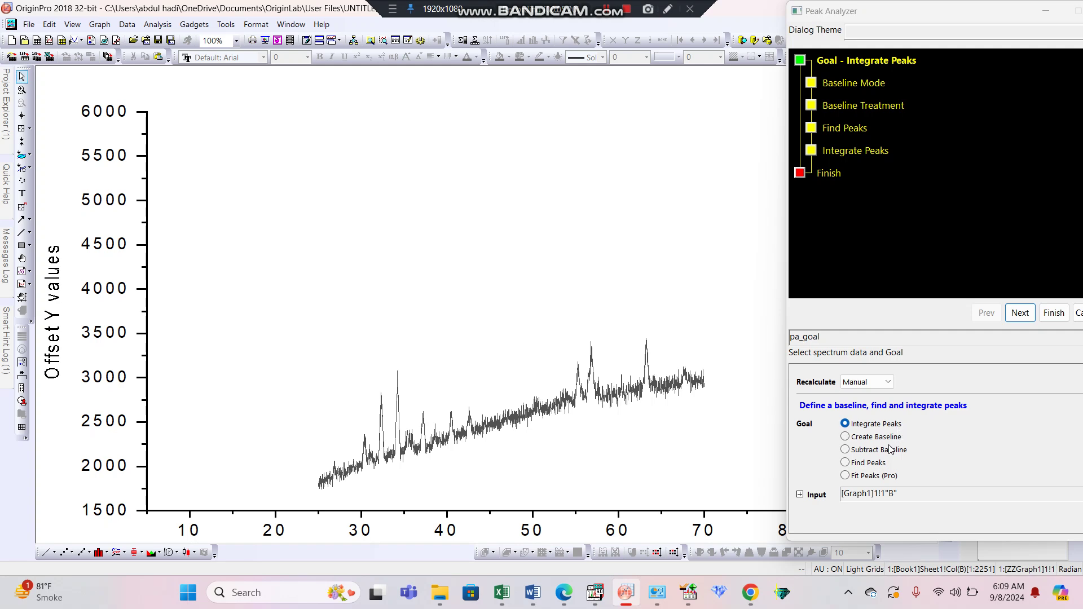
left_click(846, 451)
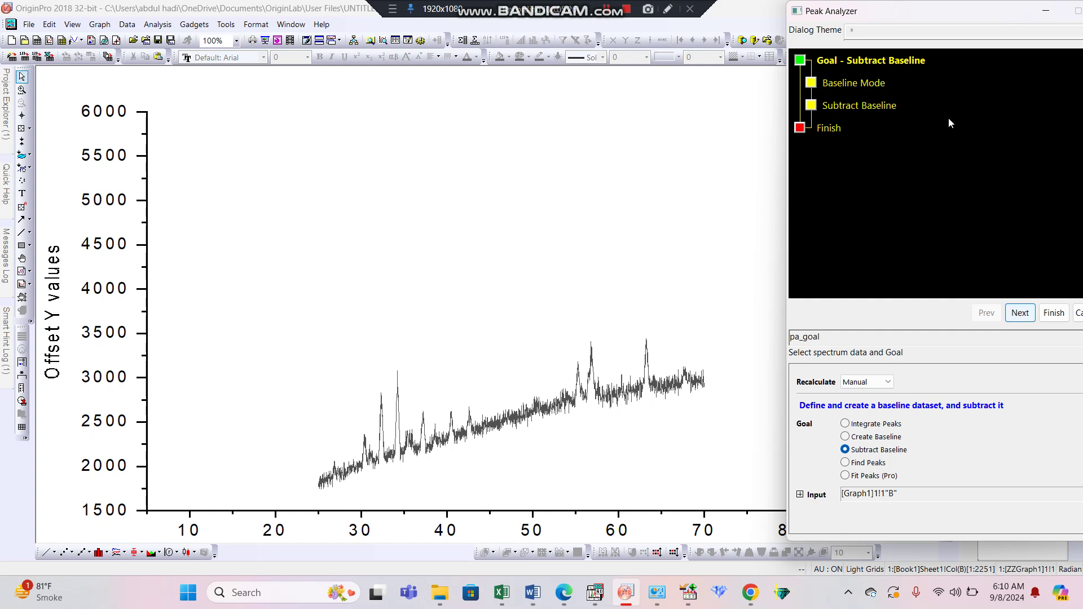
left_click_drag(926, 16, 830, 16)
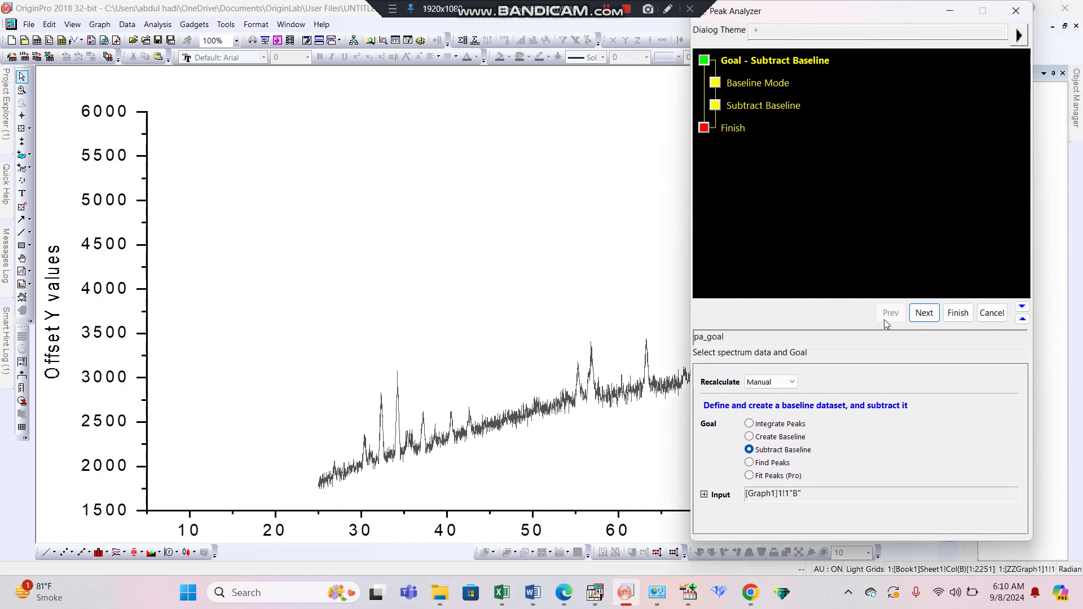
Choose Asymmetric Least Squares Smoothing baseline mode, subtract it from B, and finish
left_click(926, 313)
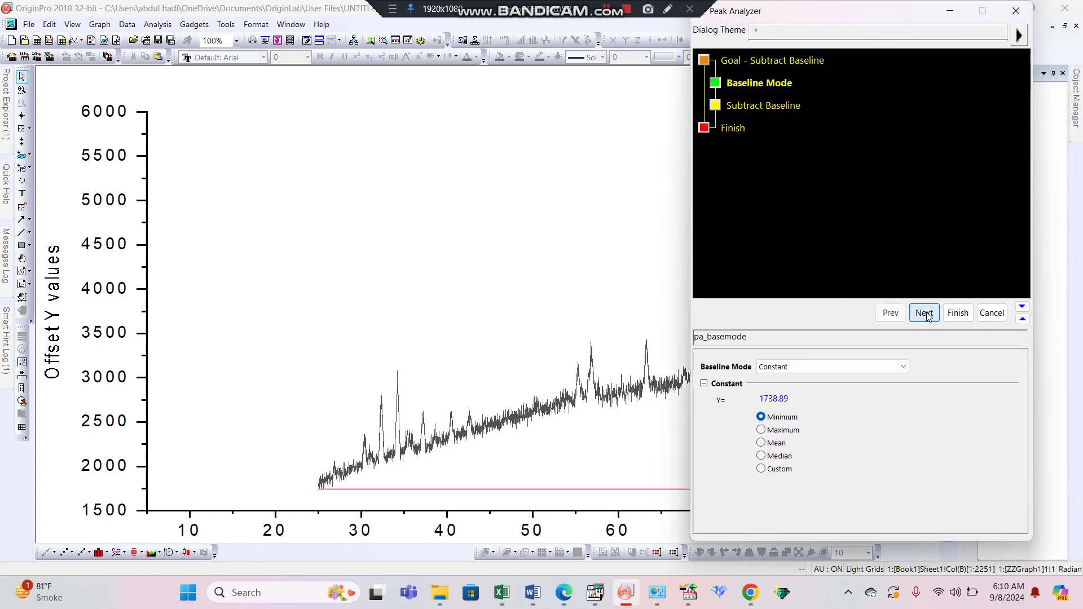
left_click(806, 370)
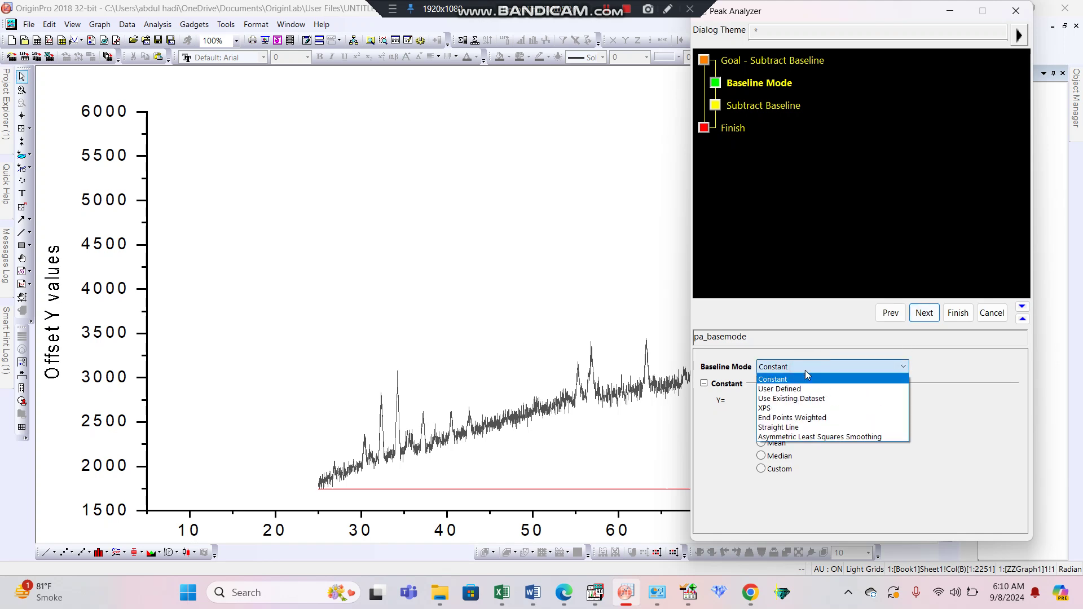
left_click(822, 437)
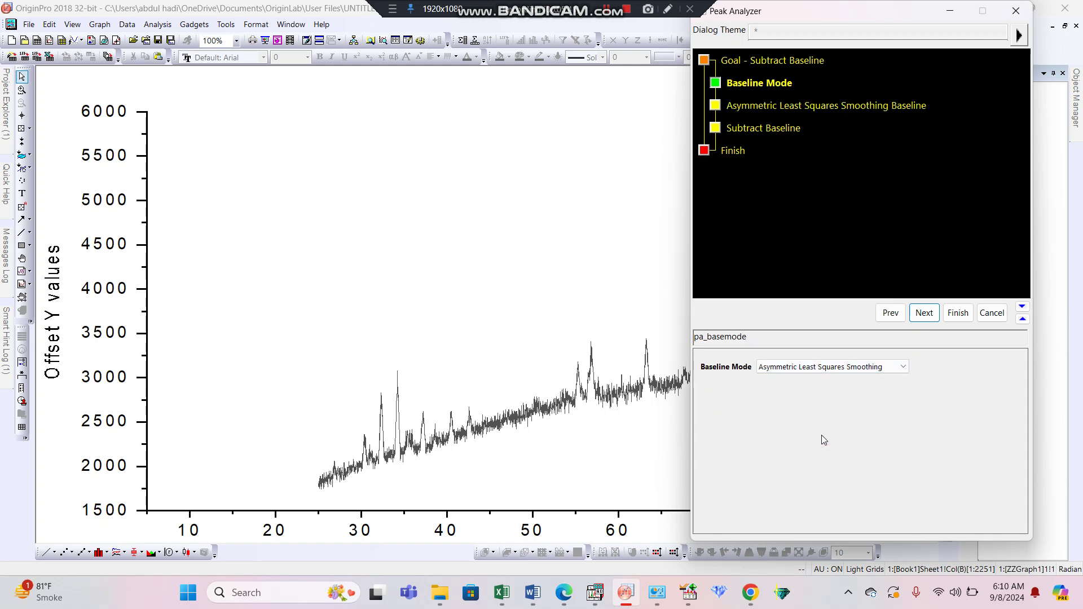
left_click(924, 313)
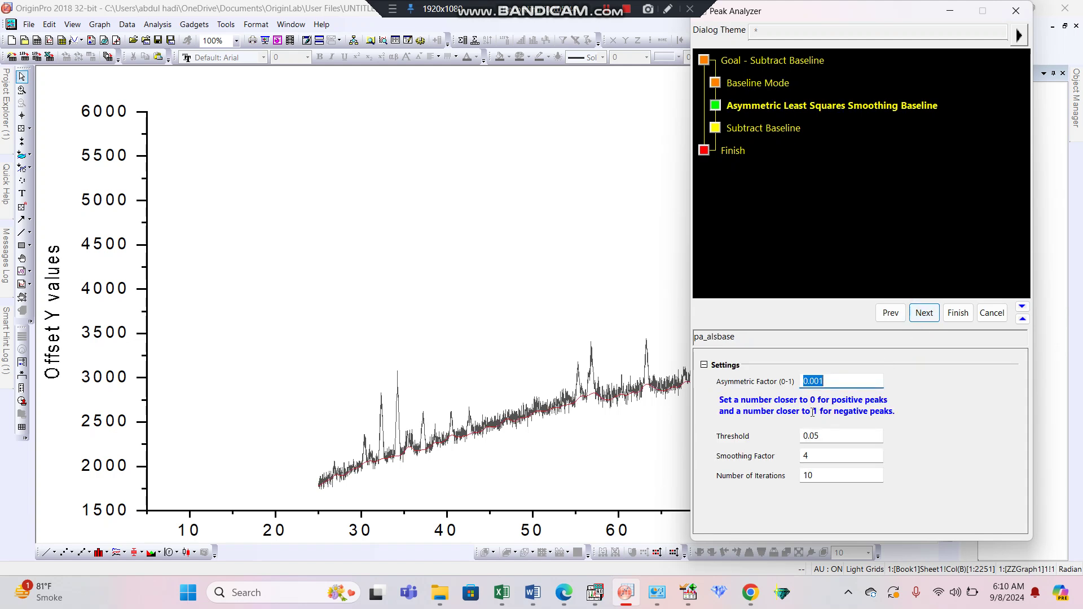
left_click(930, 316)
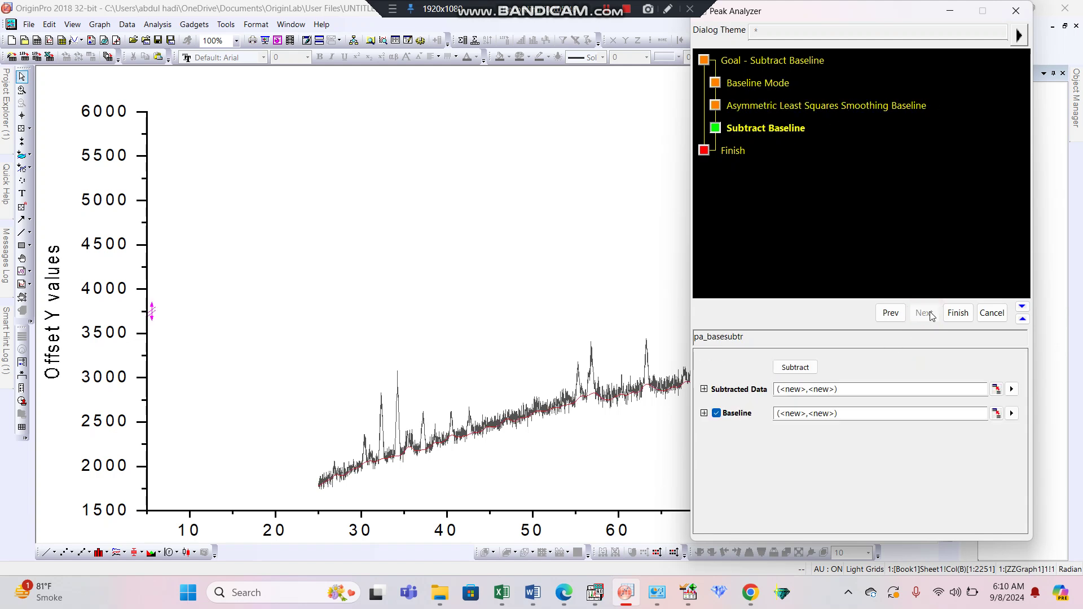
left_click(806, 370)
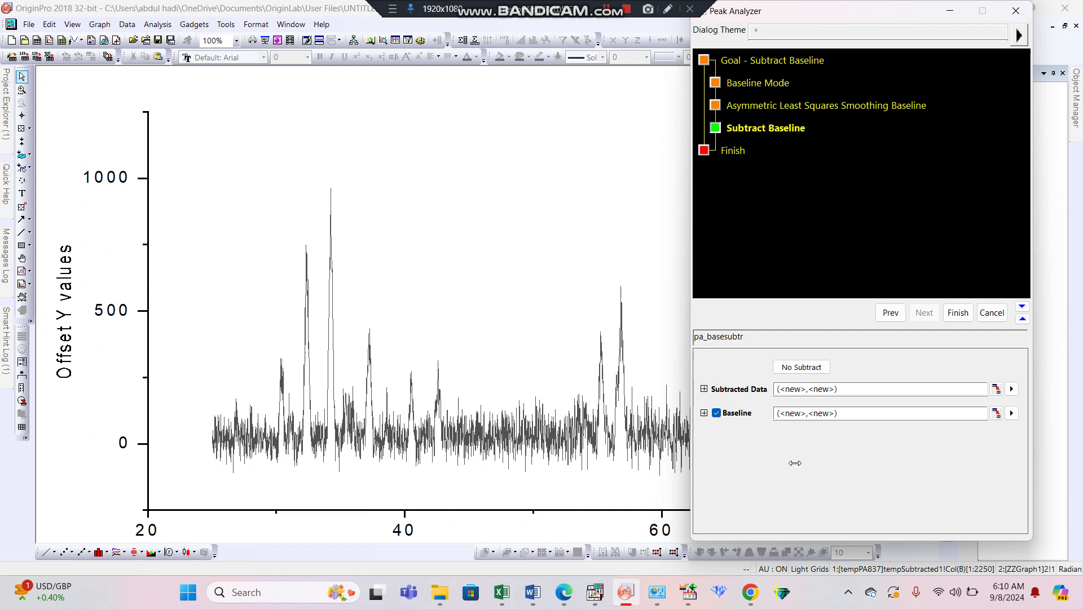
left_click(964, 315)
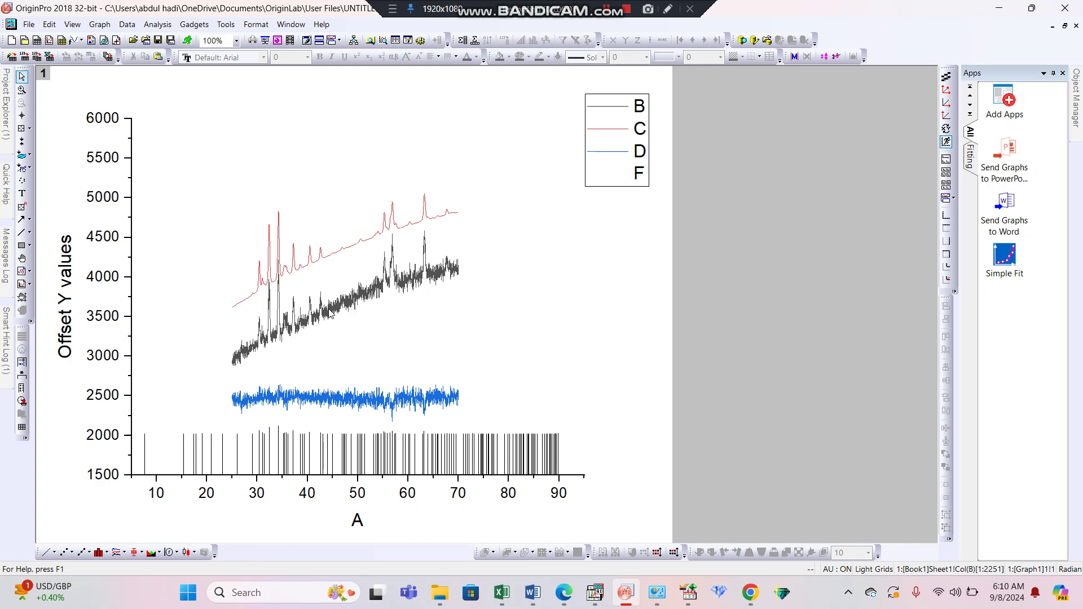
Select calculated pattern C and launch Peak Analyzer with the Subtract Baseline goal
left_click(354, 248)
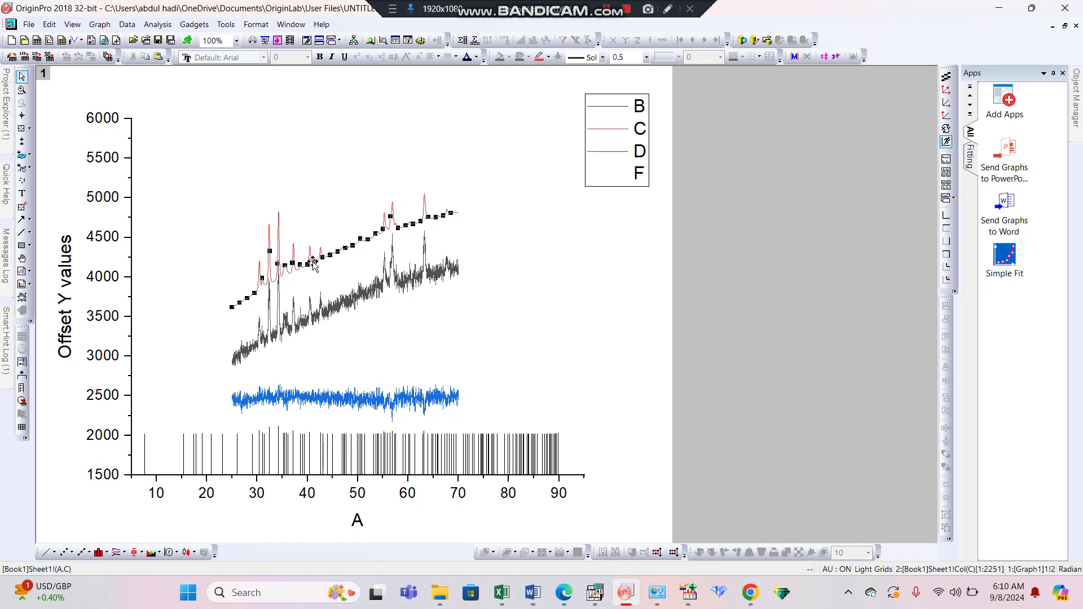
left_click(157, 25)
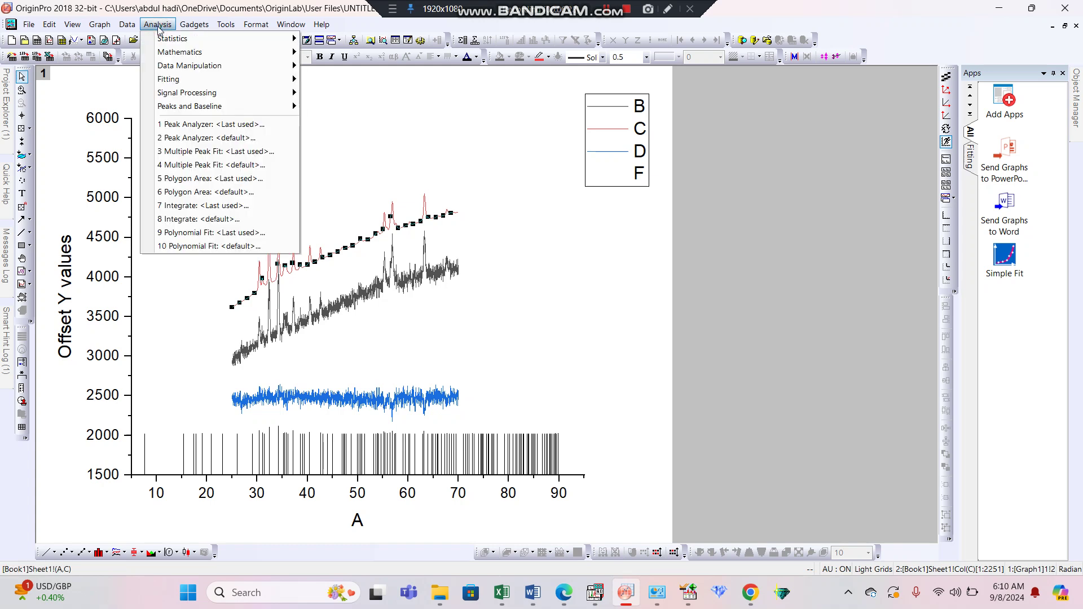
mouse_move(200, 111)
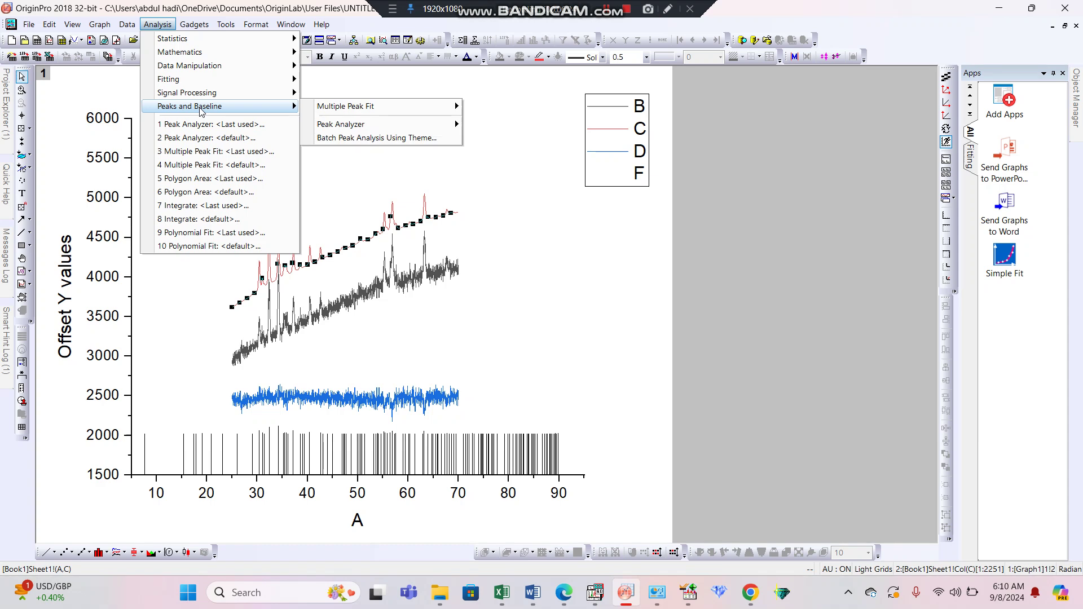
mouse_move(362, 128)
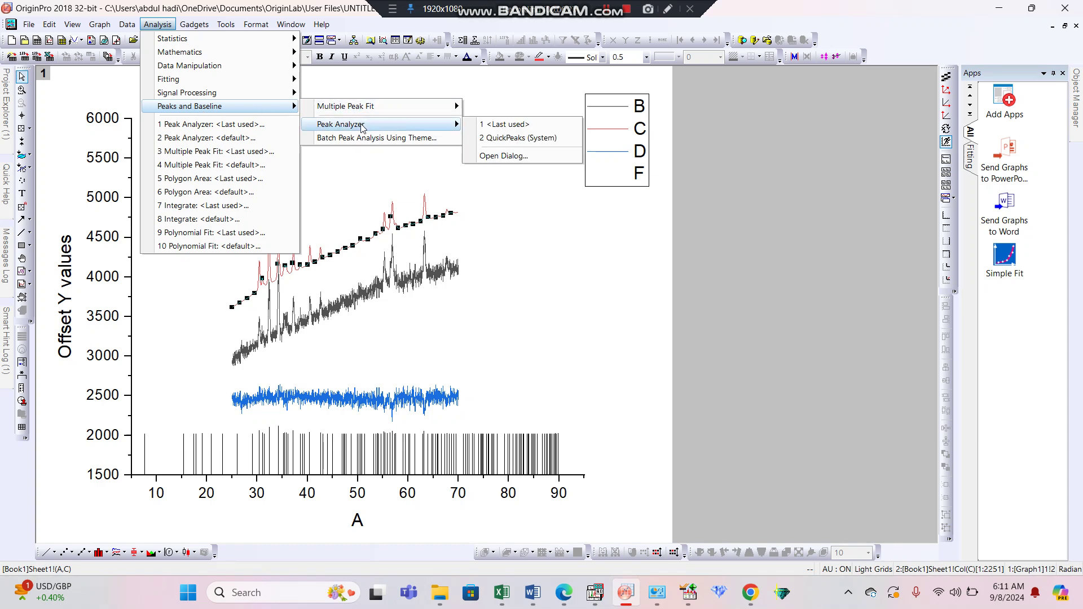
left_click(504, 156)
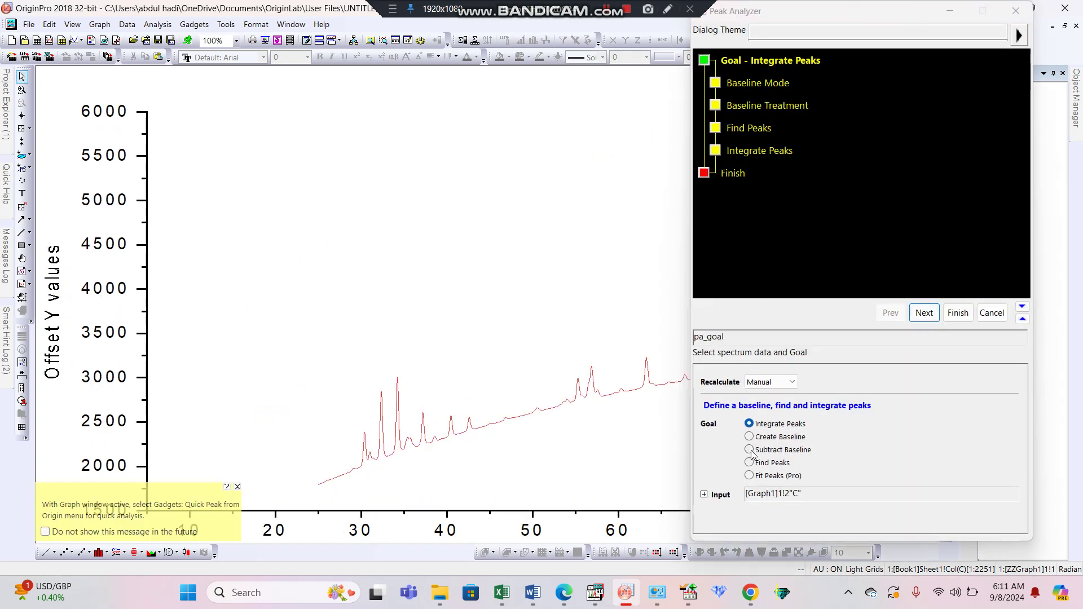
left_click(750, 451)
Use an Asymmetric Least Squares Smoothing baseline, subtract it from C, and finish
left_click(933, 314)
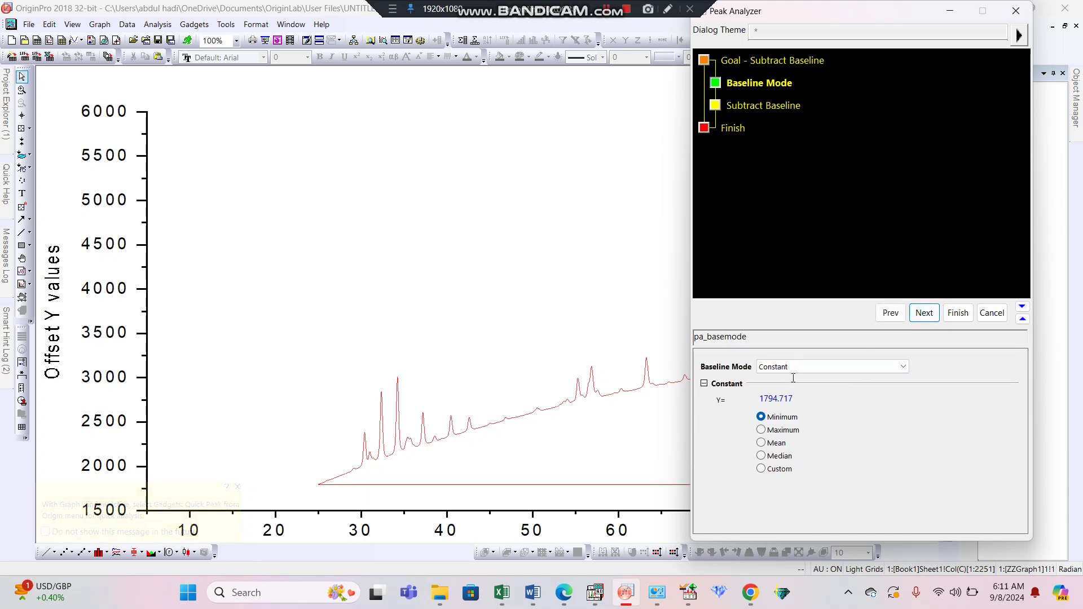
left_click(797, 368)
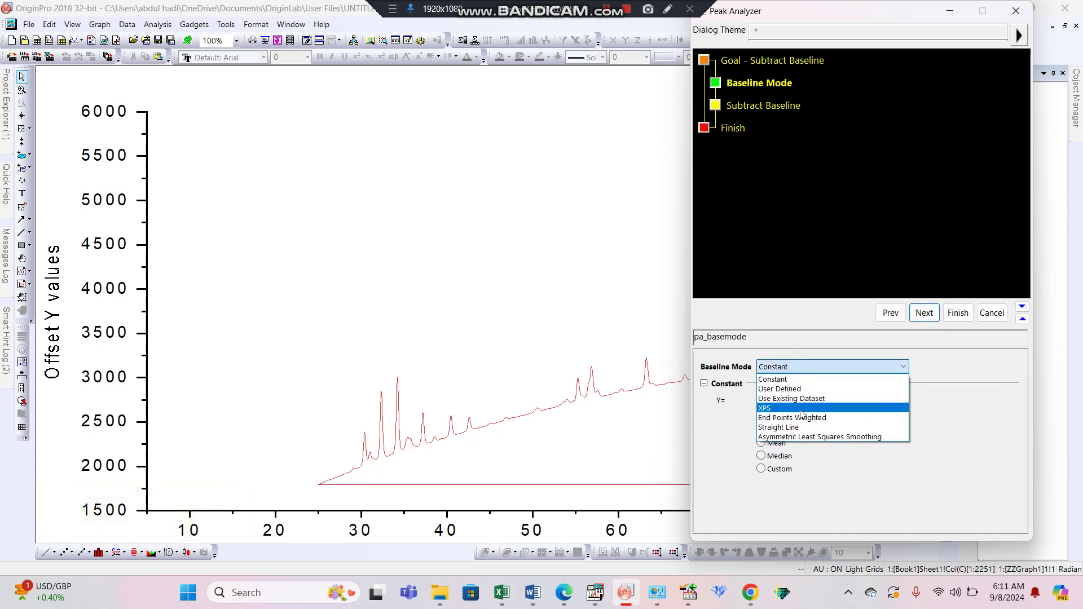
left_click(807, 438)
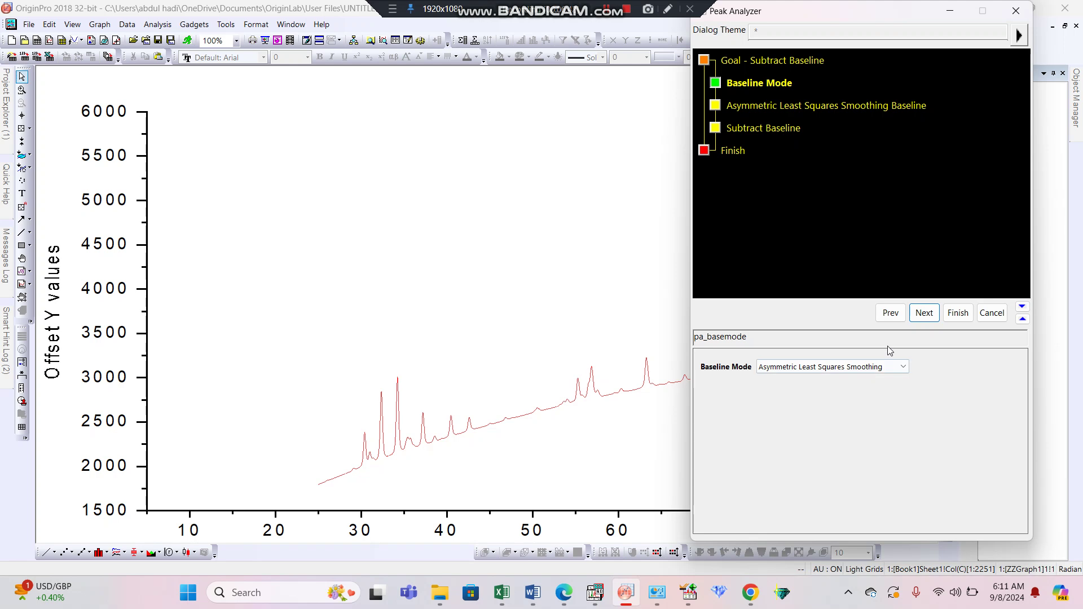
left_click(931, 317)
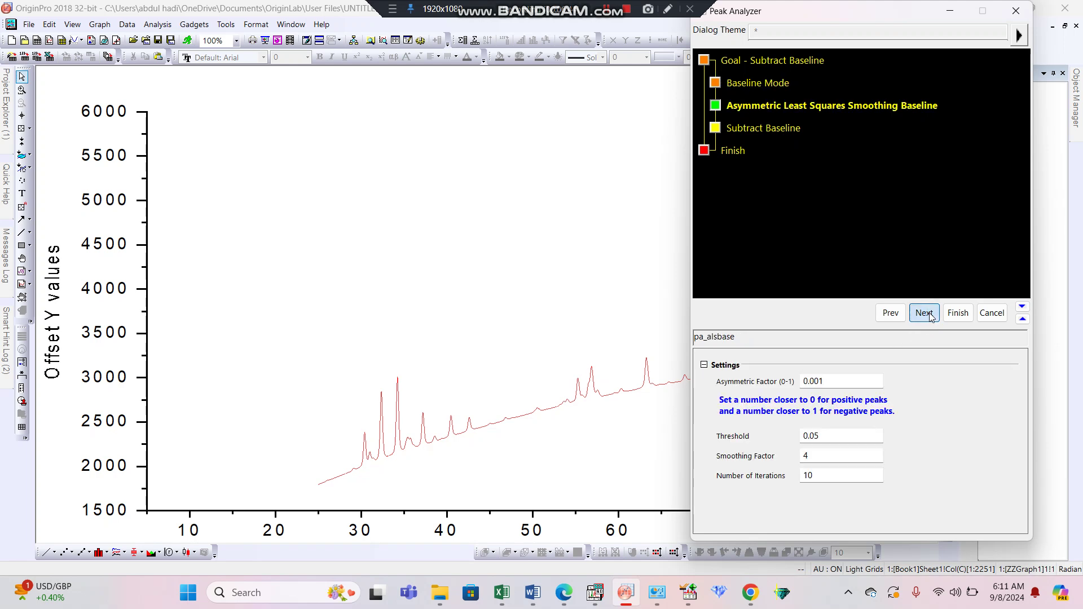
left_click(931, 317)
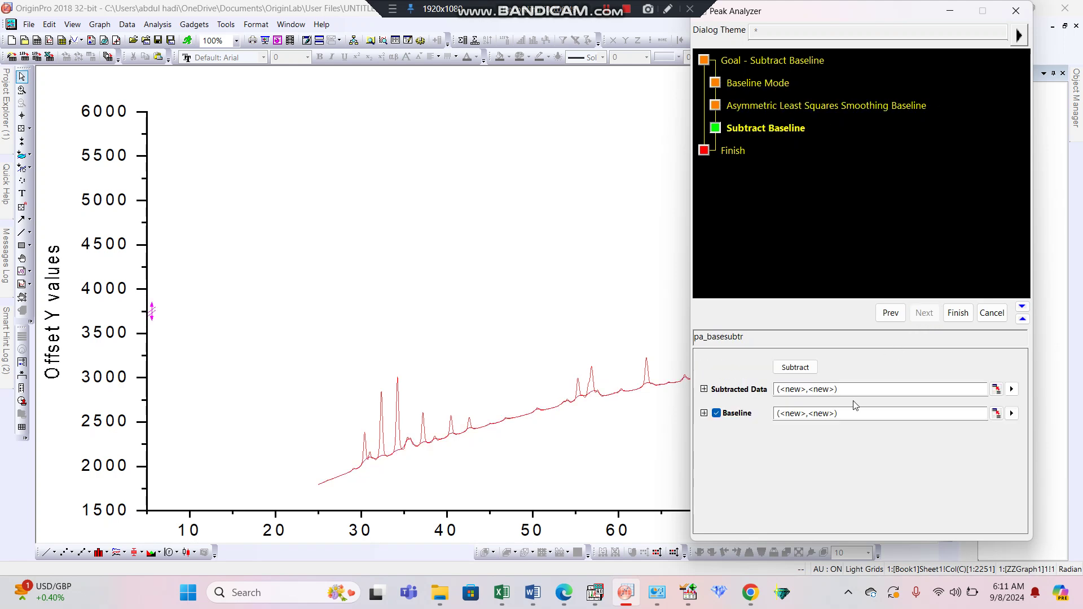
left_click(813, 369)
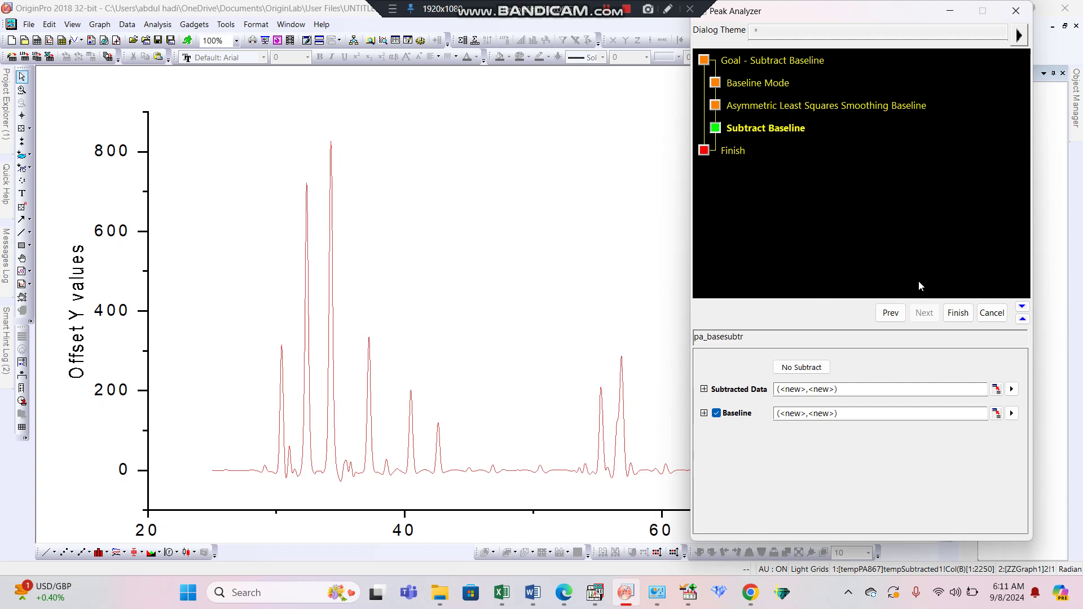
left_click(959, 315)
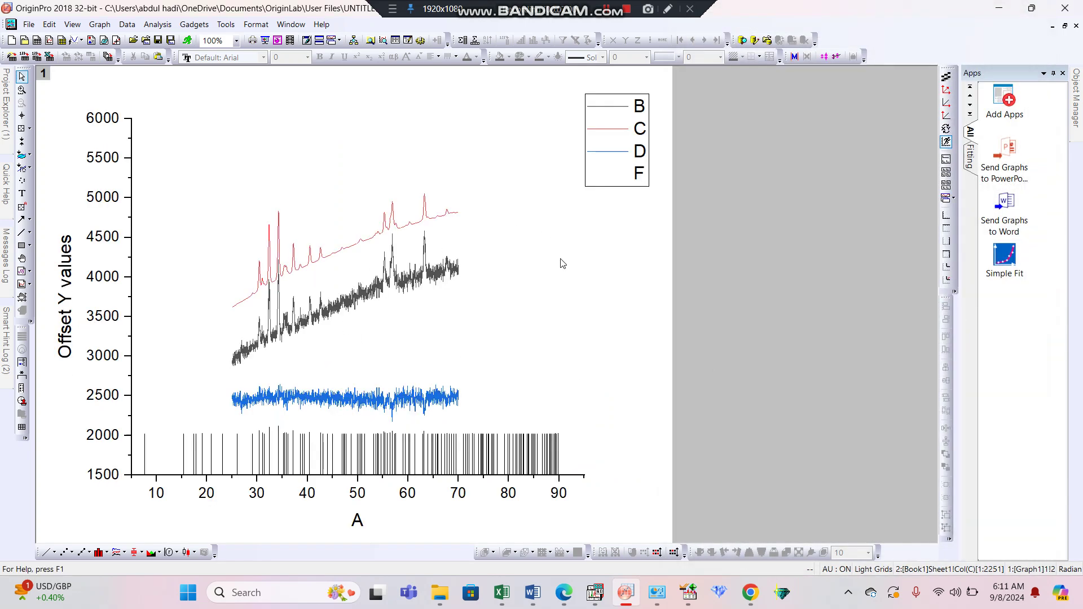
Maximize Book1 and paste the baseline-subtracted column I over measured column B
left_click(1053, 26)
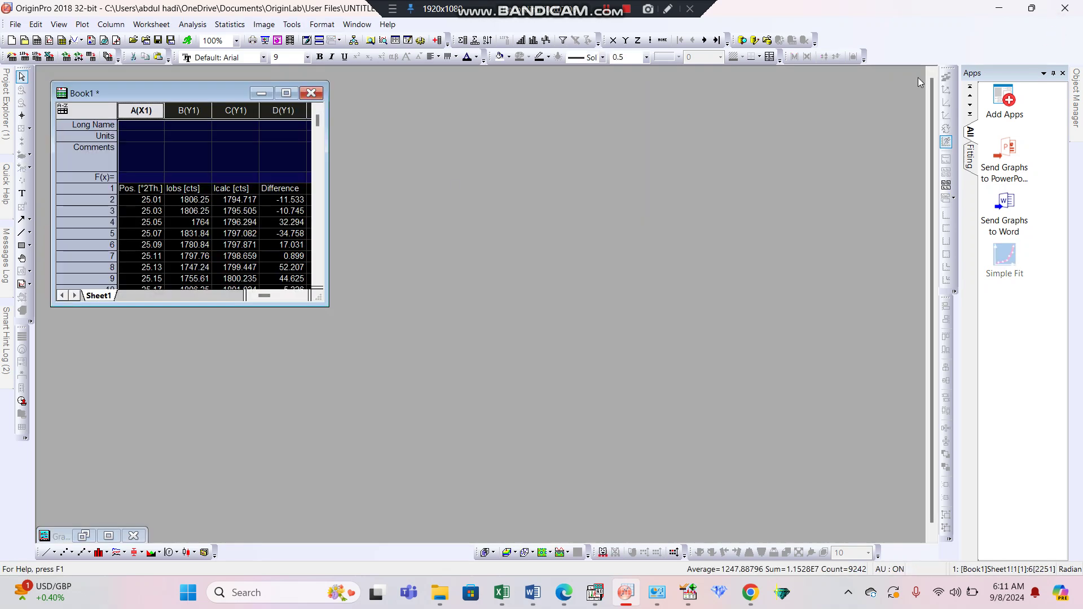
left_click(287, 94)
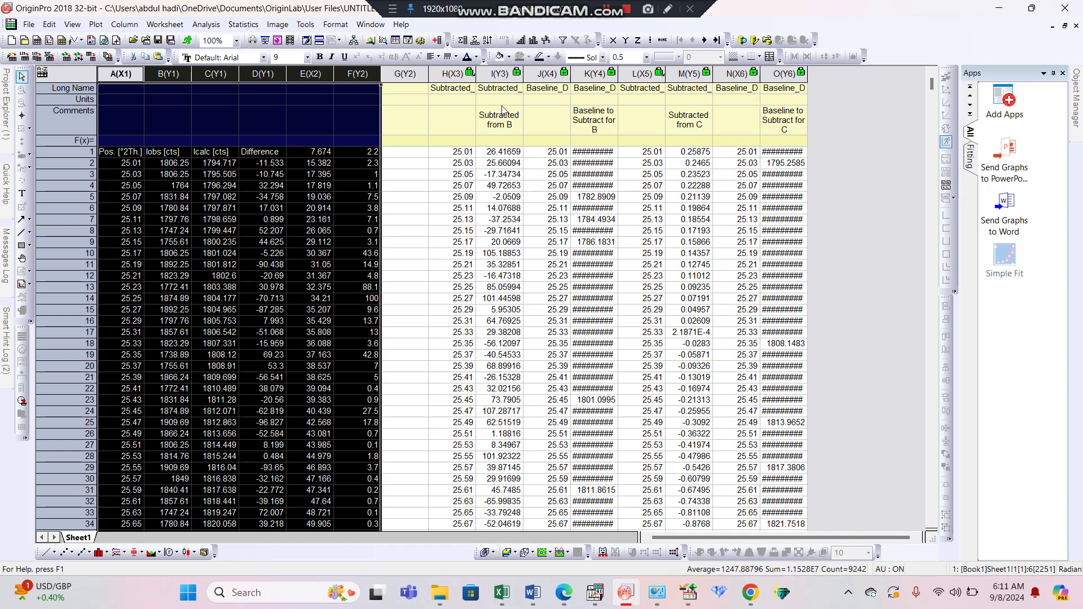
left_click(507, 75)
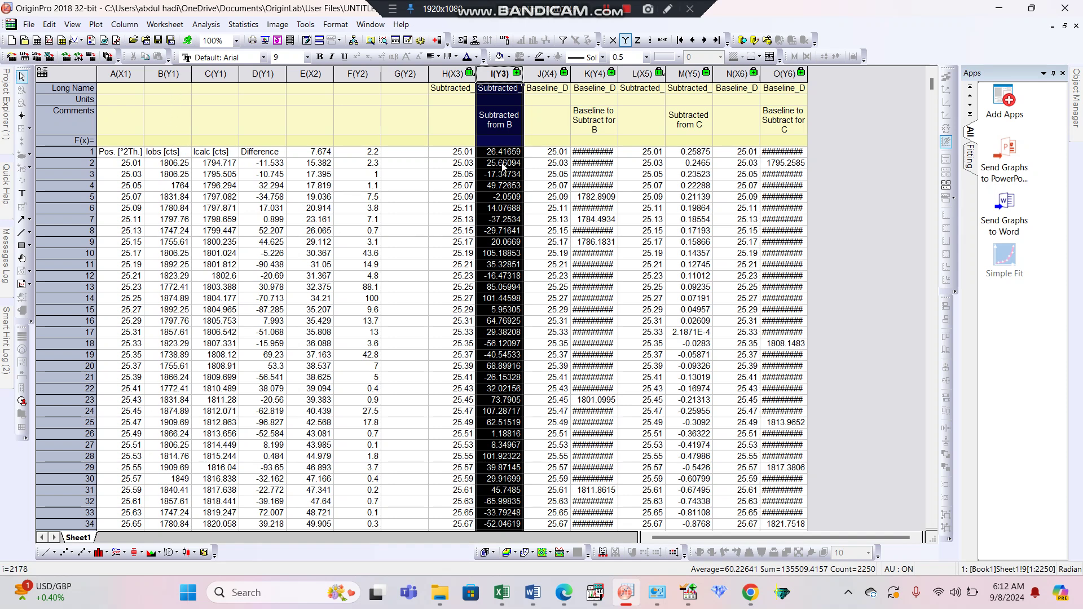
left_click(163, 73)
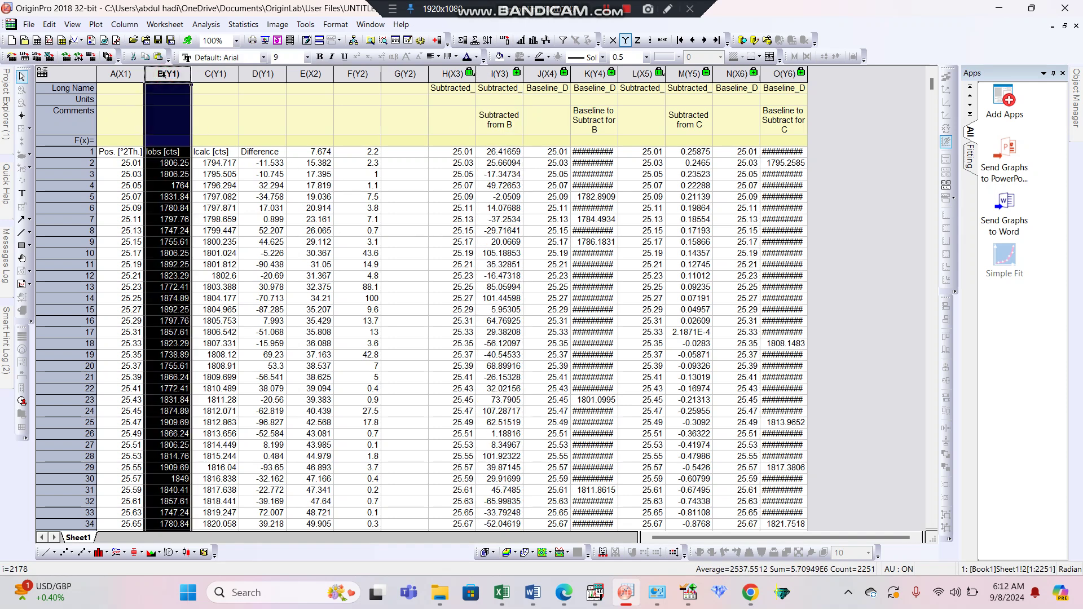
key("ctrl+v")
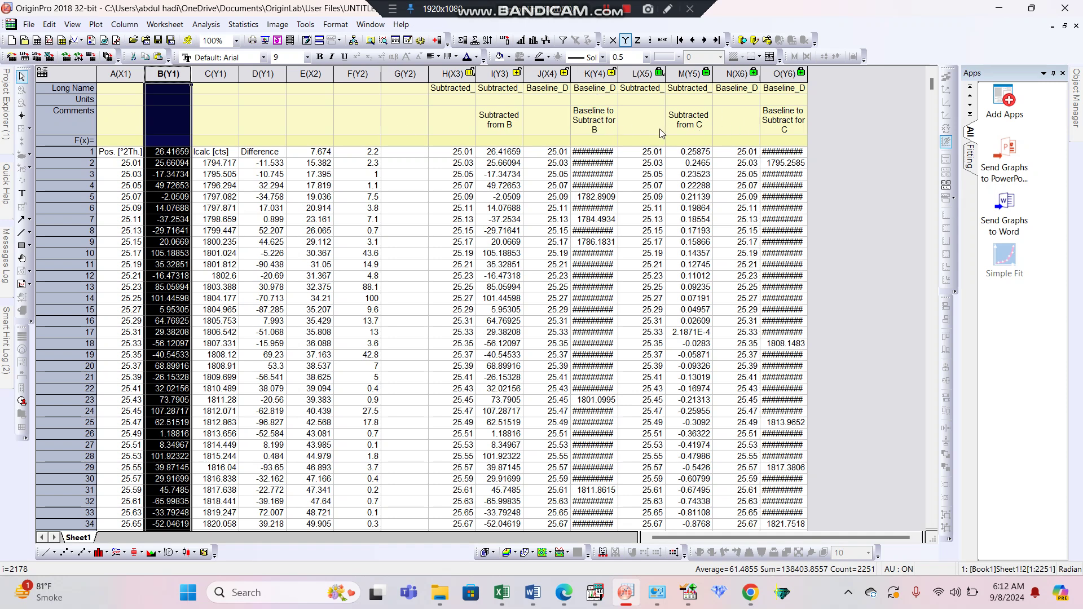
Paste baseline-subtracted column M over column C, then minimize OriginPro to reveal HighScore Plus
left_click(686, 72)
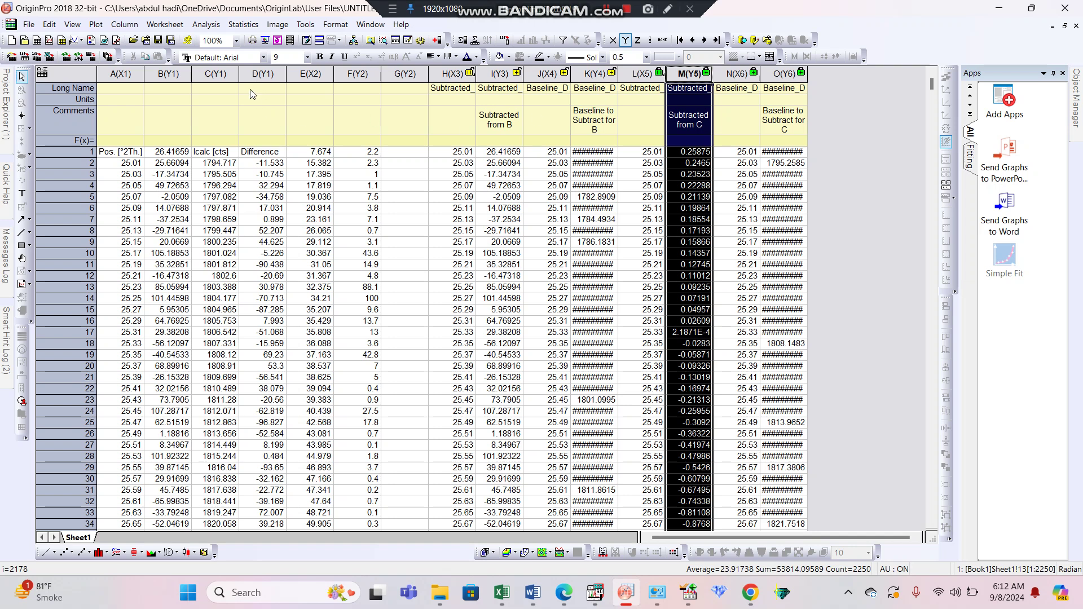
left_click(220, 74)
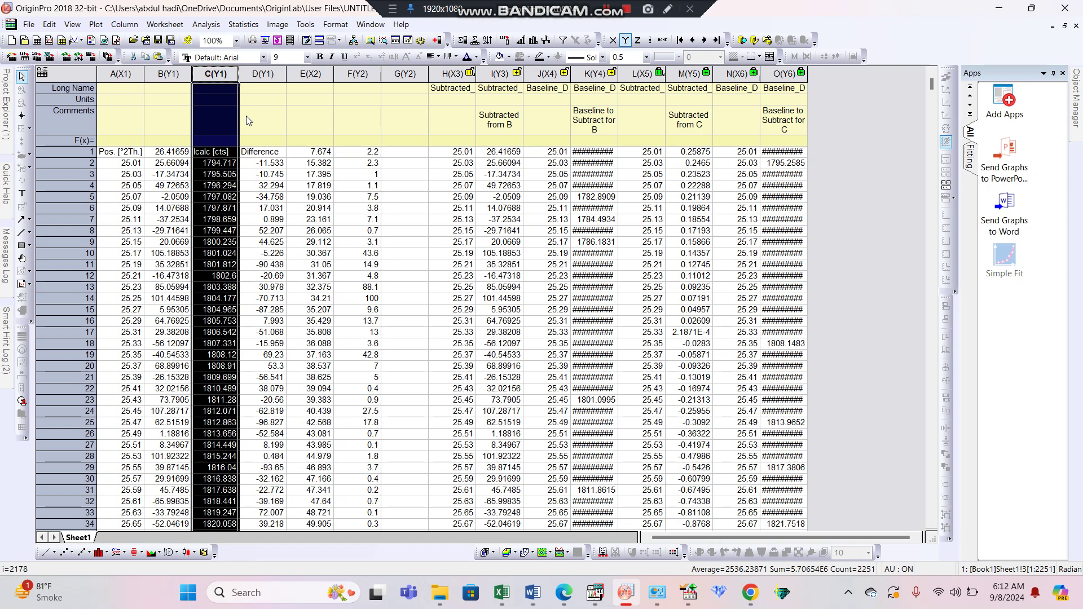
key("ctrl+v")
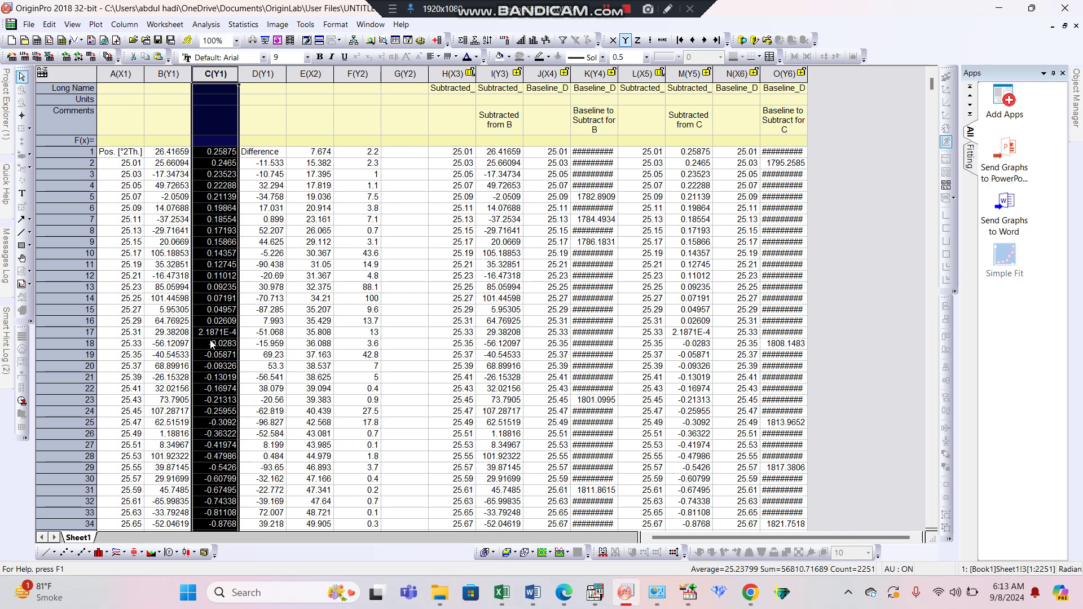
left_click(1000, 8)
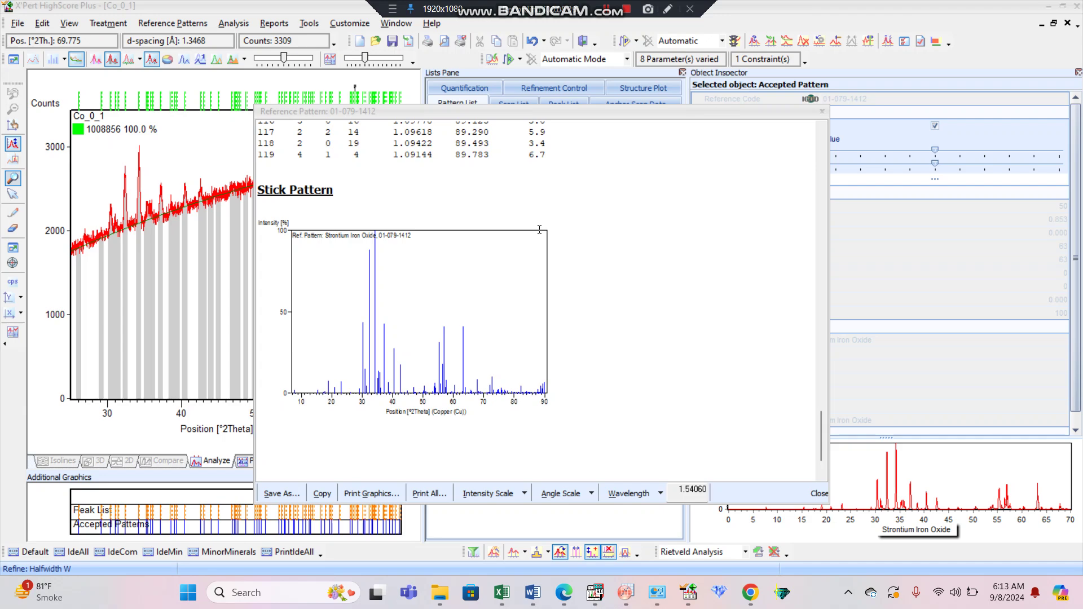
Plot columns B, C, D and F from the worksheet as Stacked Lines by Y Offsets
mouse_move(628, 596)
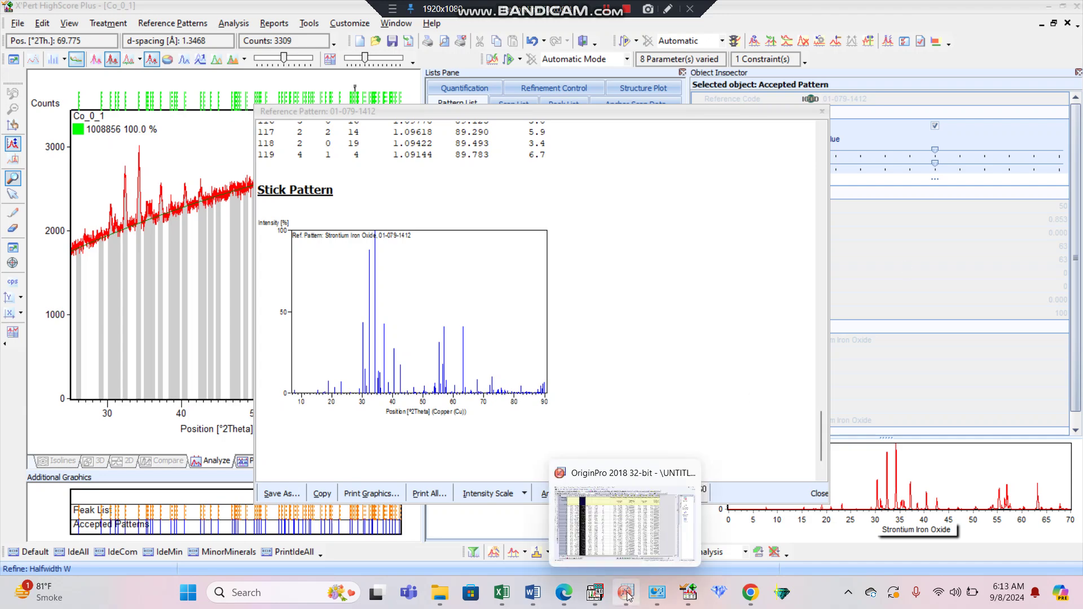
left_click(640, 526)
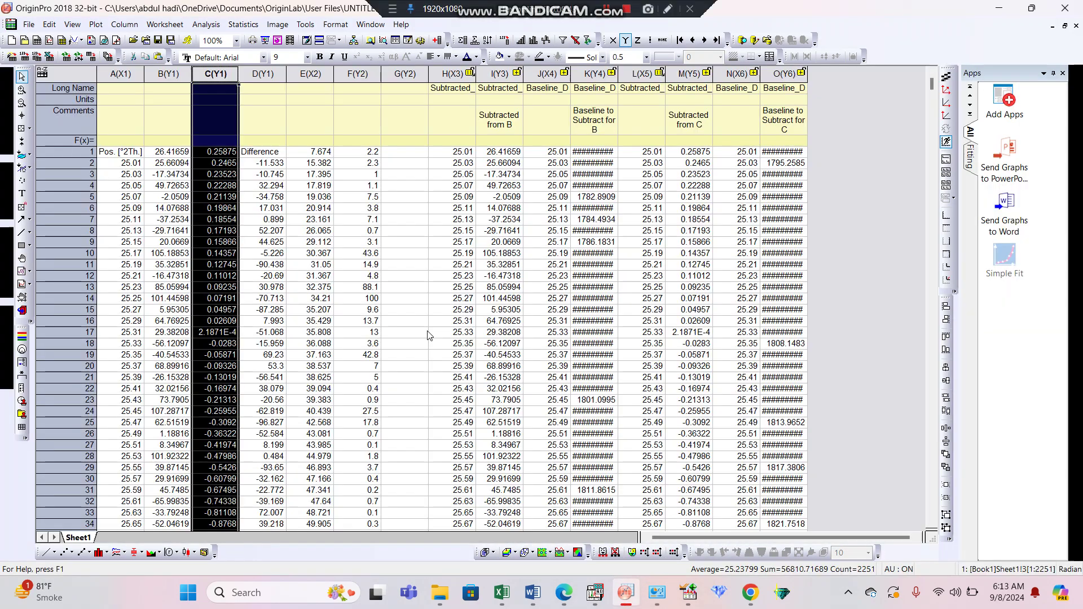
left_click_drag(127, 72, 354, 83)
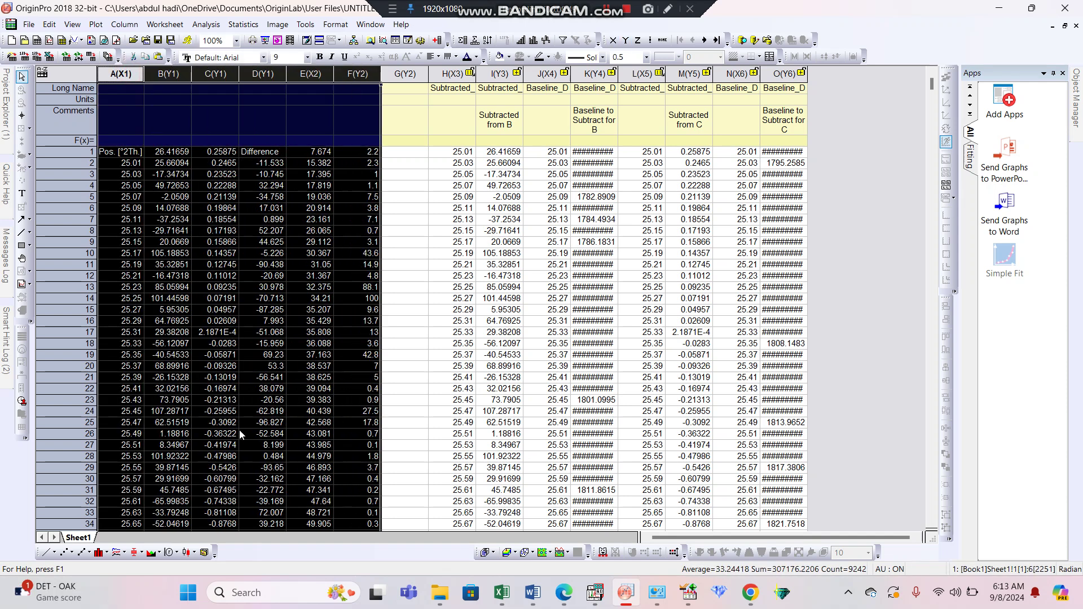
left_click(119, 555)
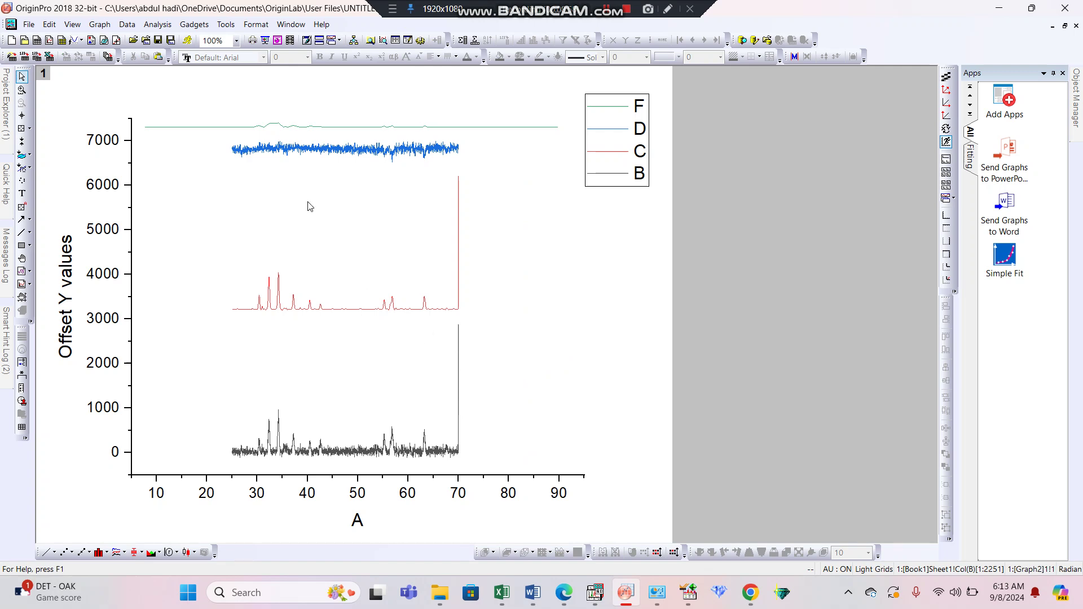
Show the curves as scatter, remove the stray red and black points at 70°, then restore lines
left_click(63, 553)
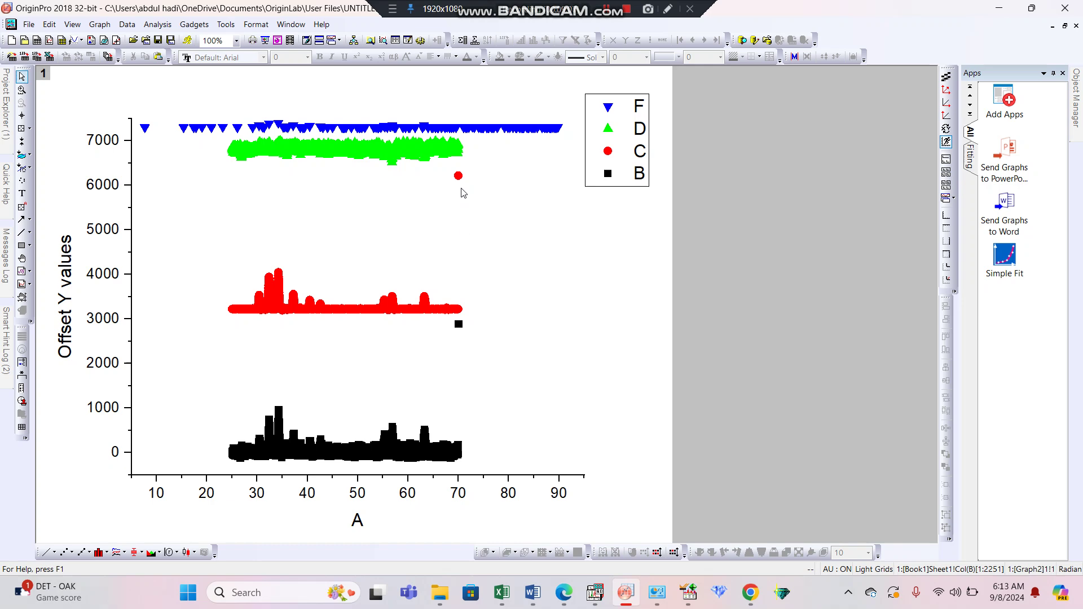
left_click(127, 25)
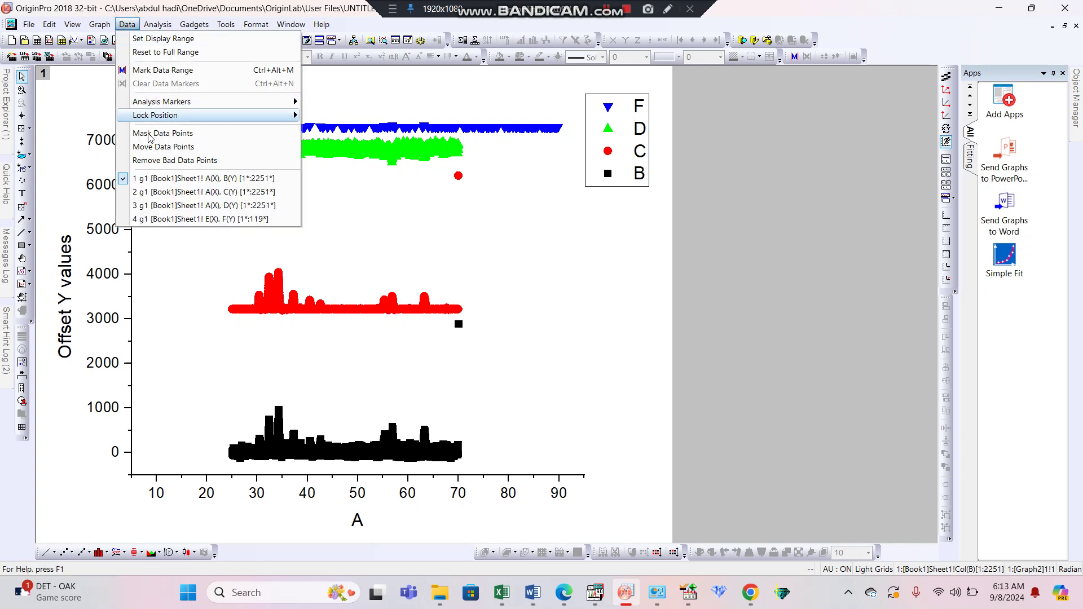
left_click(156, 161)
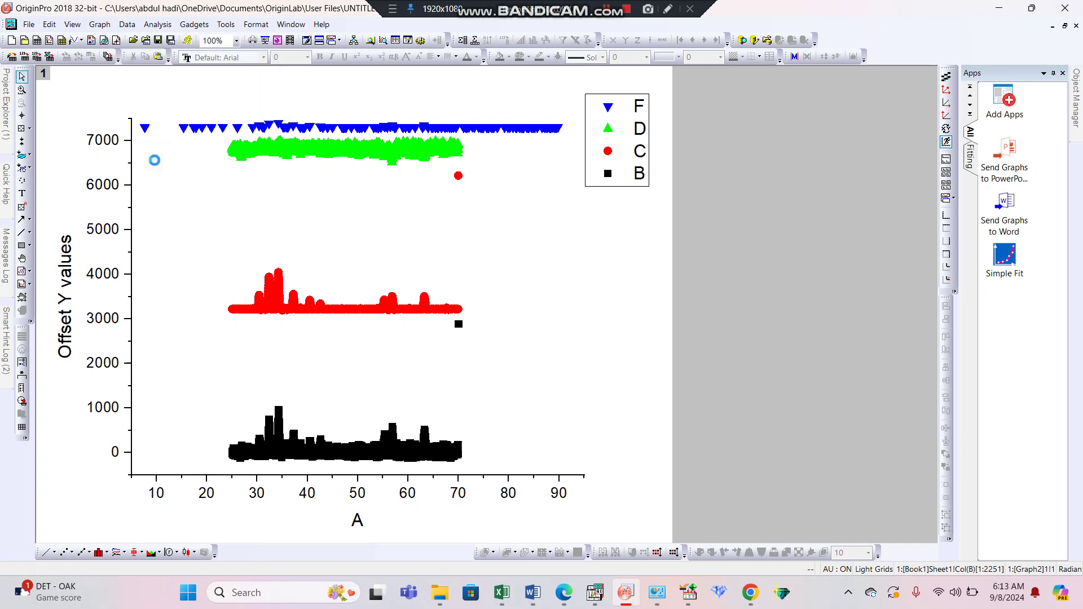
left_click(459, 175)
key("Down")
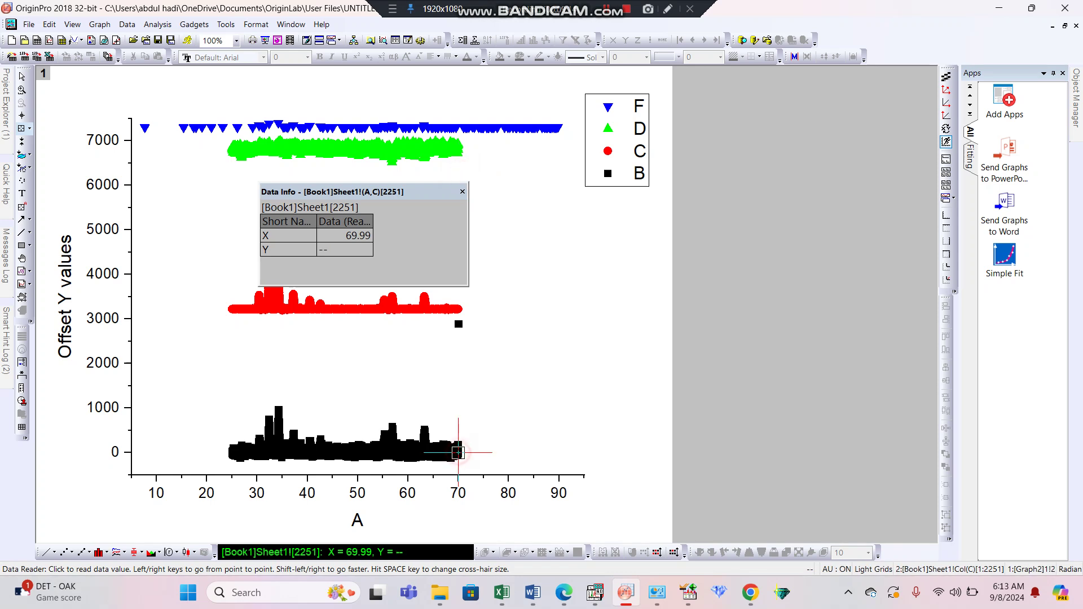
left_click(462, 192)
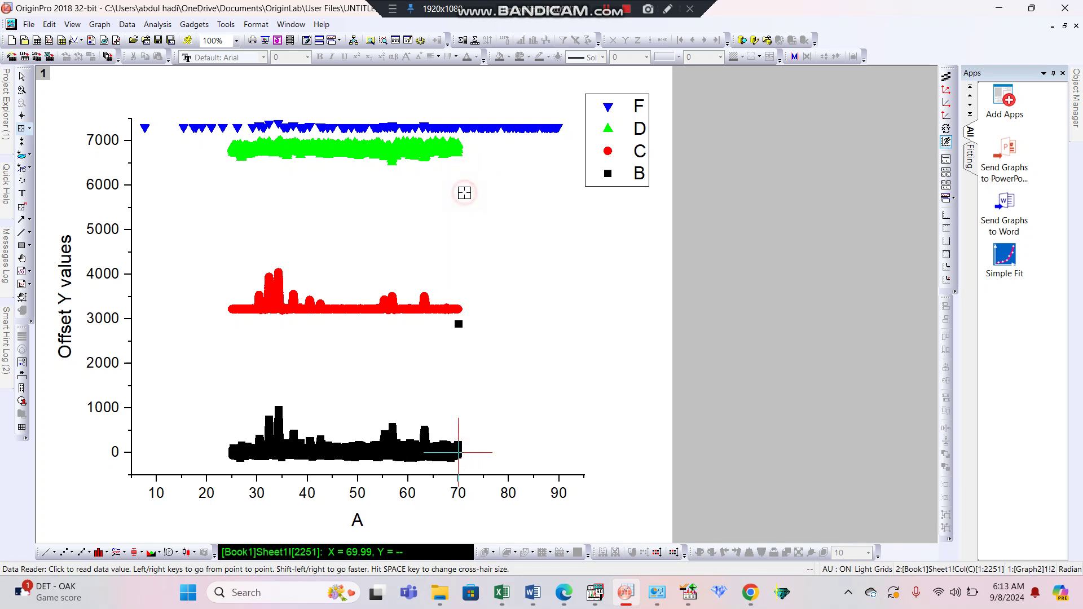
left_click(458, 324)
left_click(459, 452)
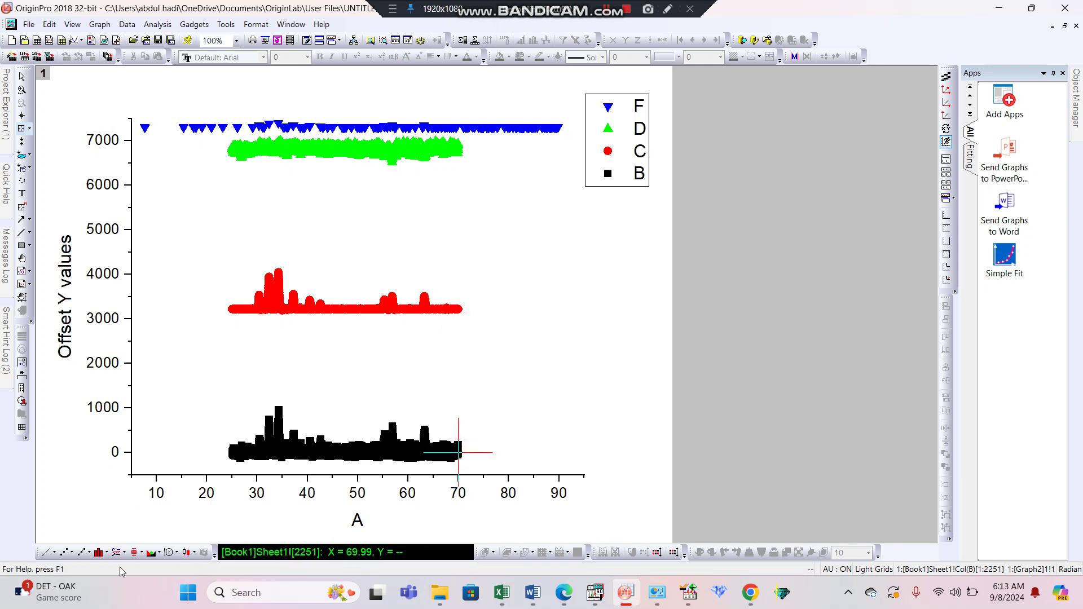
left_click(47, 552)
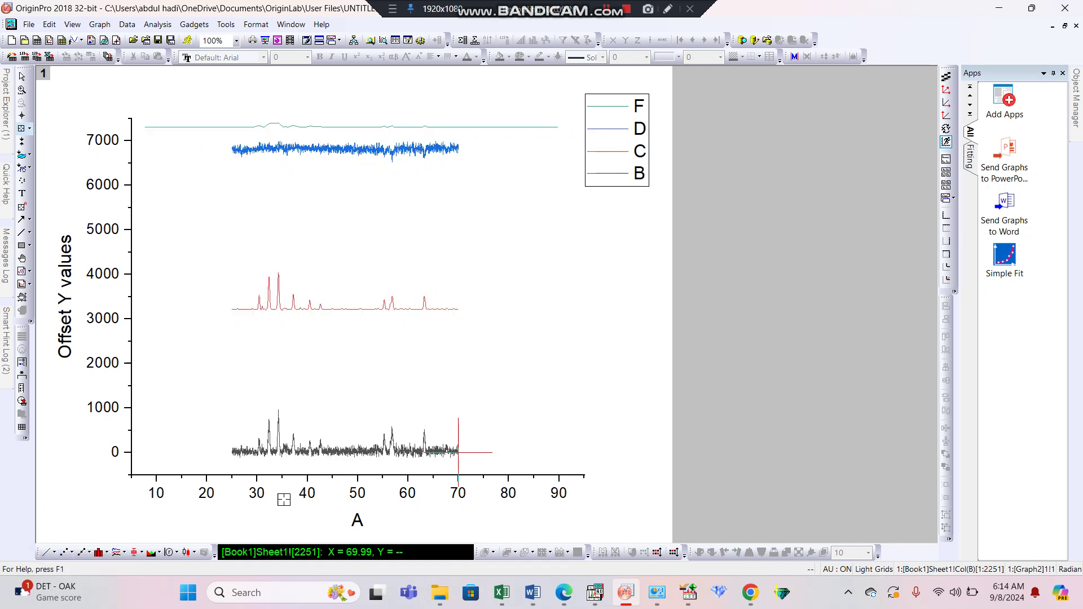
key("Escape")
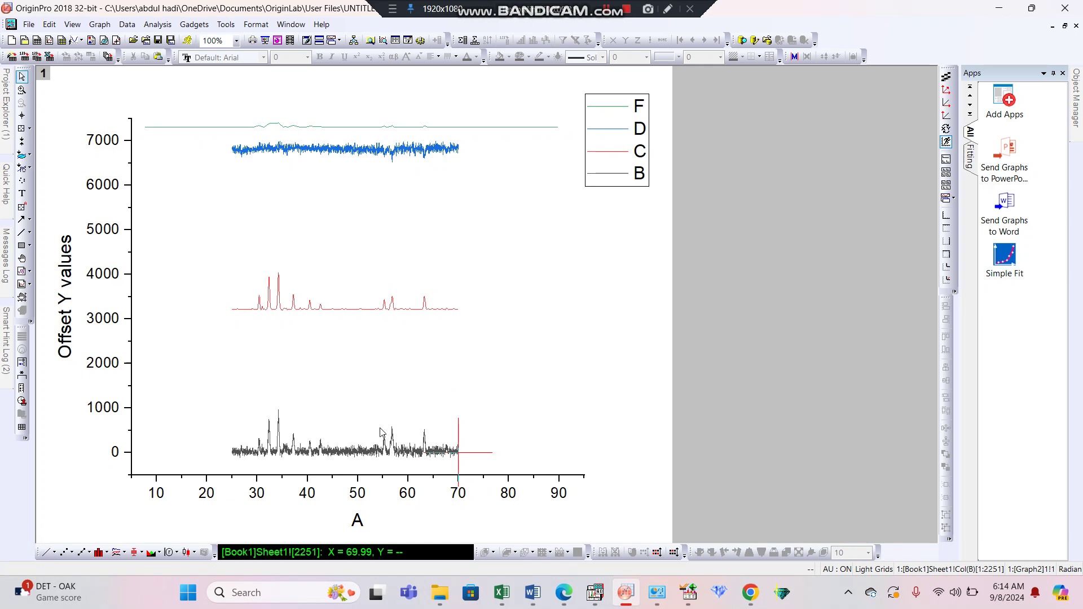
Set the Plot Details Edit Mode to Independent so each curve can be offset separately
double_click(404, 455)
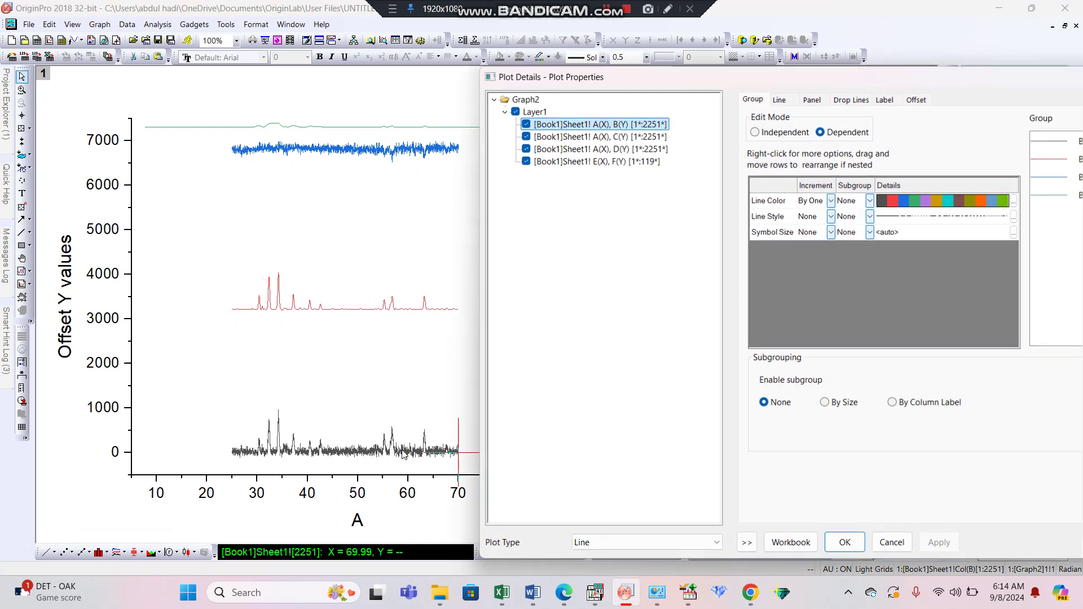
left_click(768, 135)
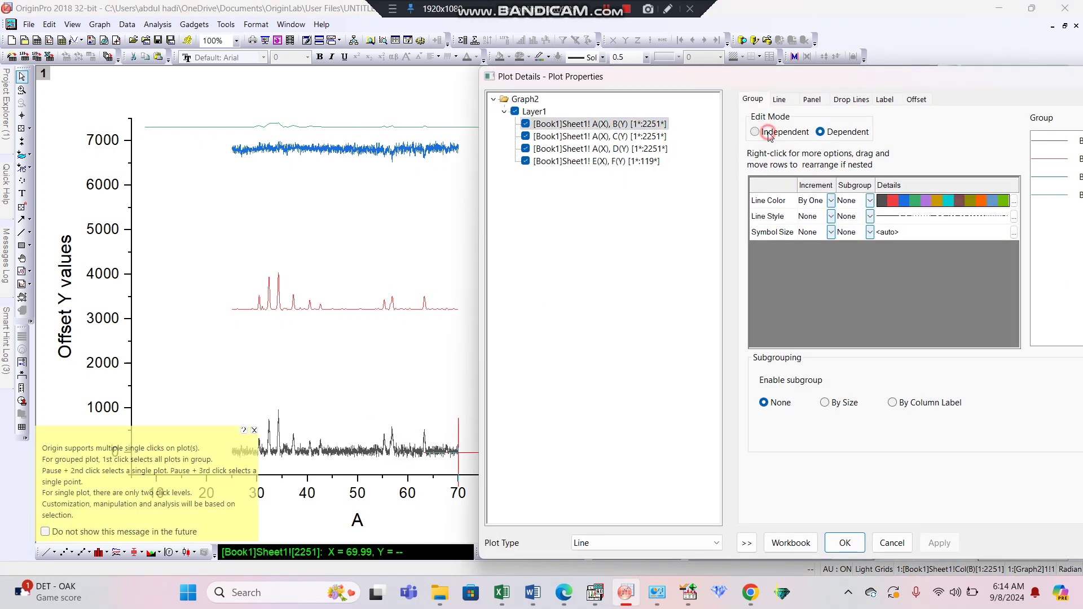
left_click(845, 541)
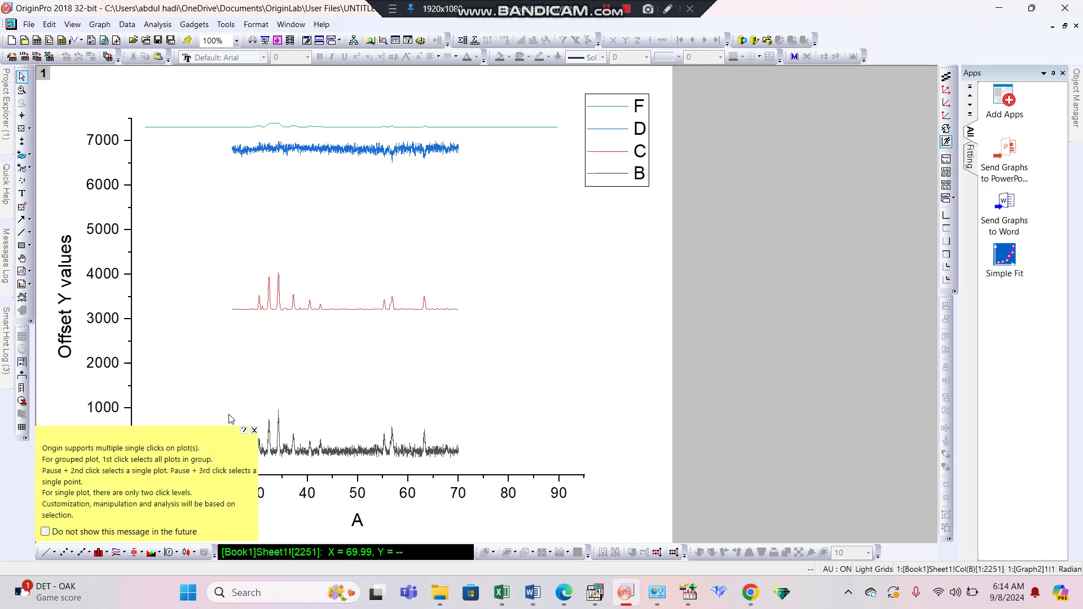
left_click(254, 430)
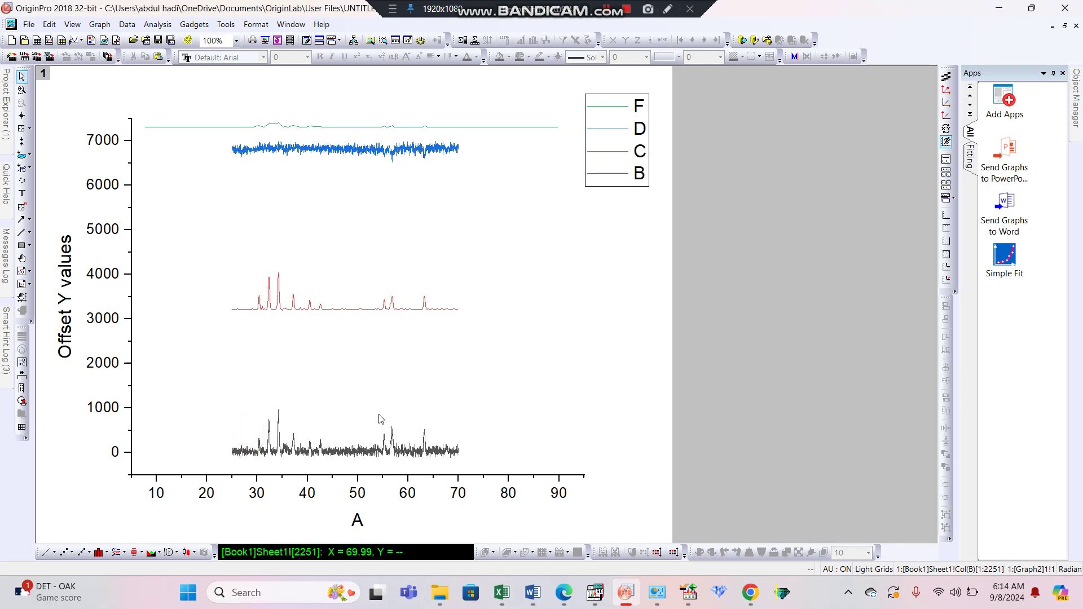
Move measured B up to about 2000, difference D to about 1200, and reference F to the bottom
left_click_drag(350, 455, 355, 364)
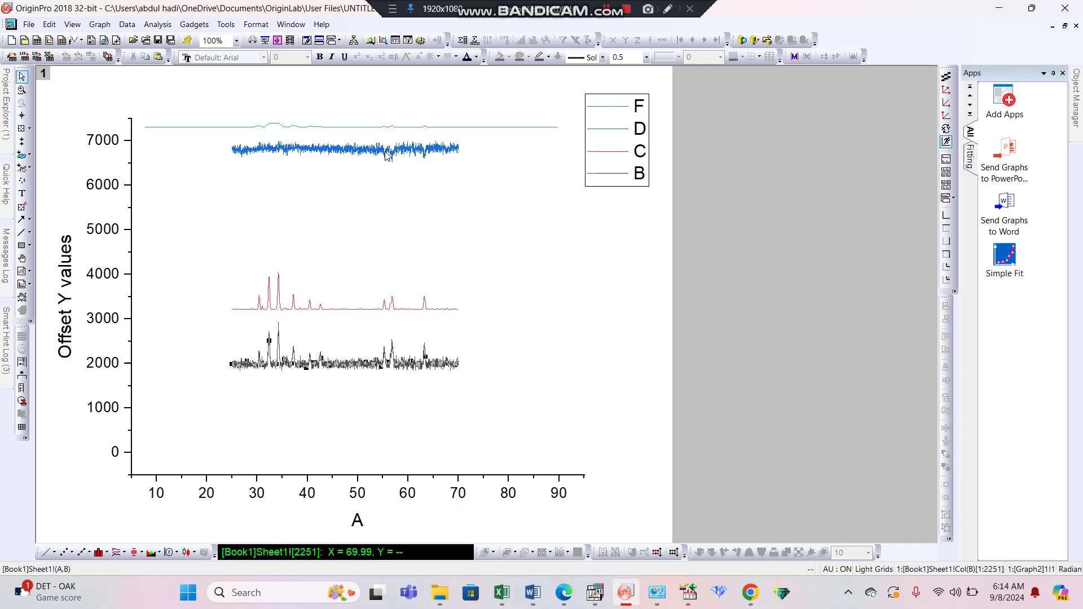
left_click_drag(386, 153, 425, 397)
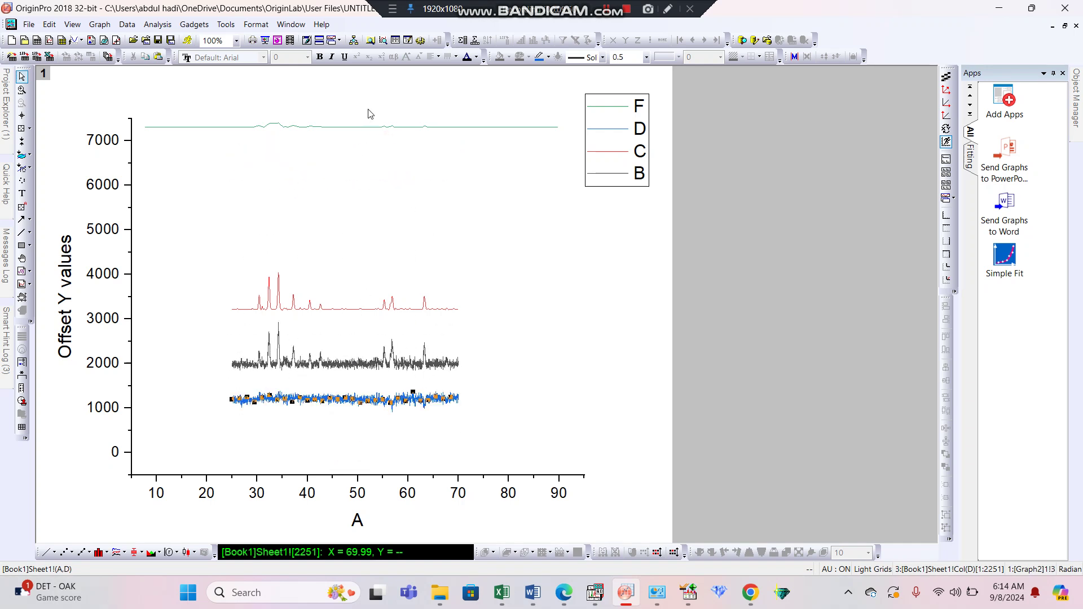
left_click_drag(373, 131, 398, 437)
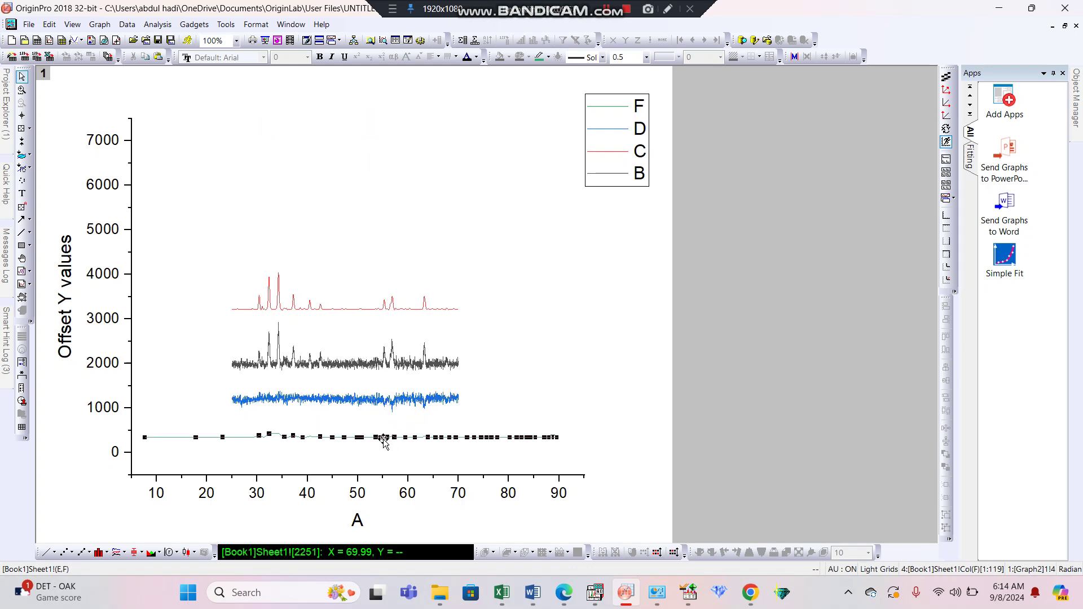